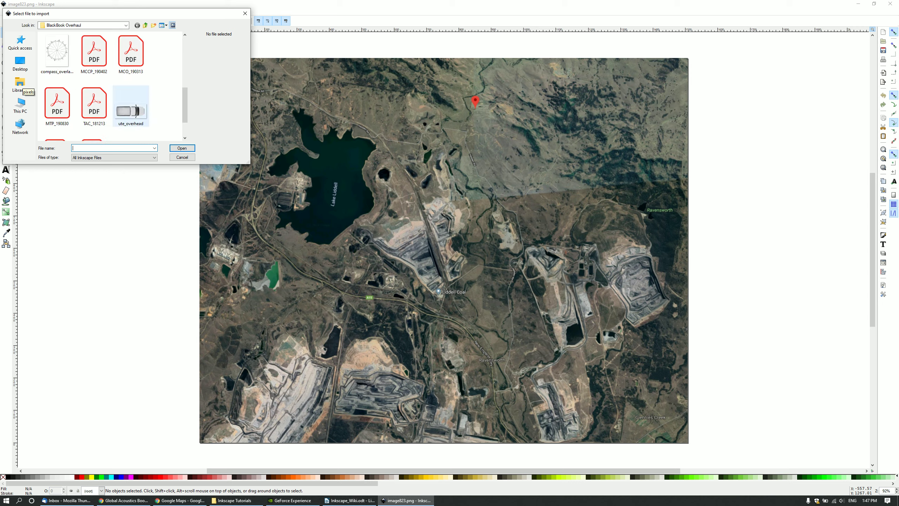
# Pick the compass-rose PNG from the import file list to bring up its import options.
pyautogui.doubleClick(55, 58)
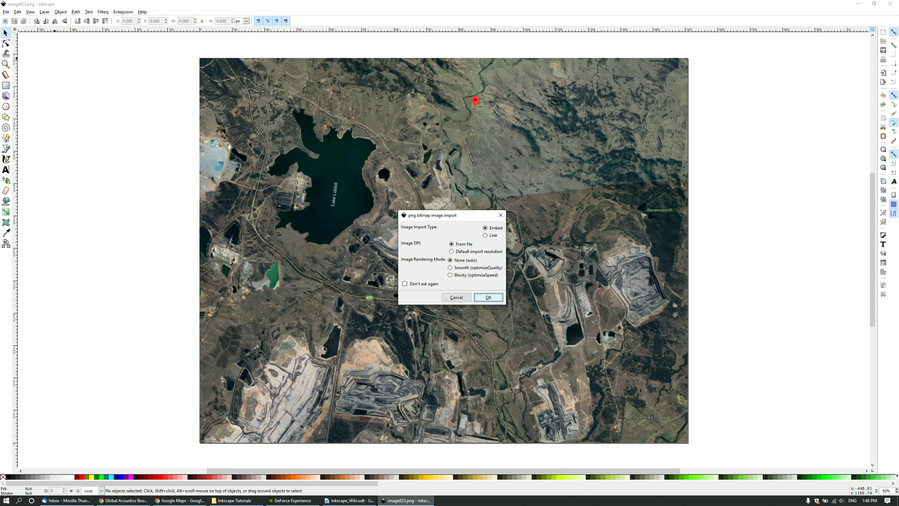
# Import the compass rose with the default embed settings onto the satellite map.
pyautogui.press('Return')
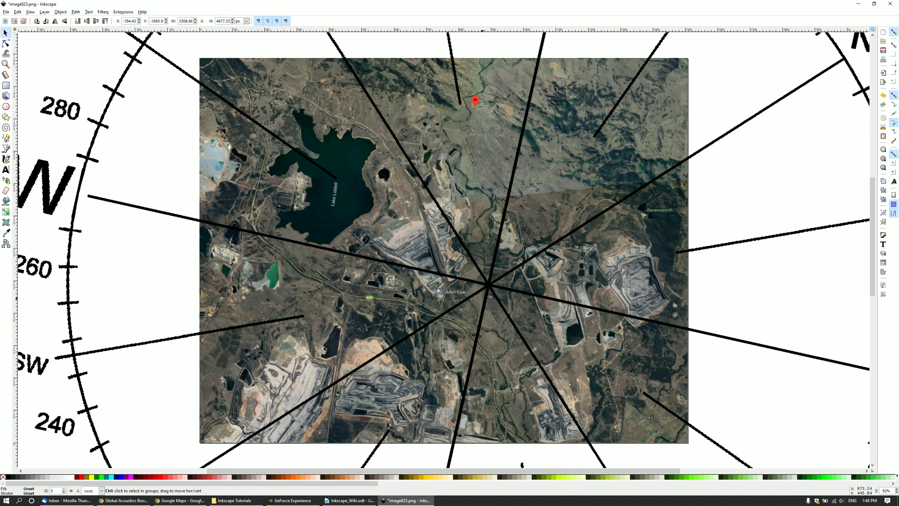
pyautogui.scroll(-2, 482, 299)
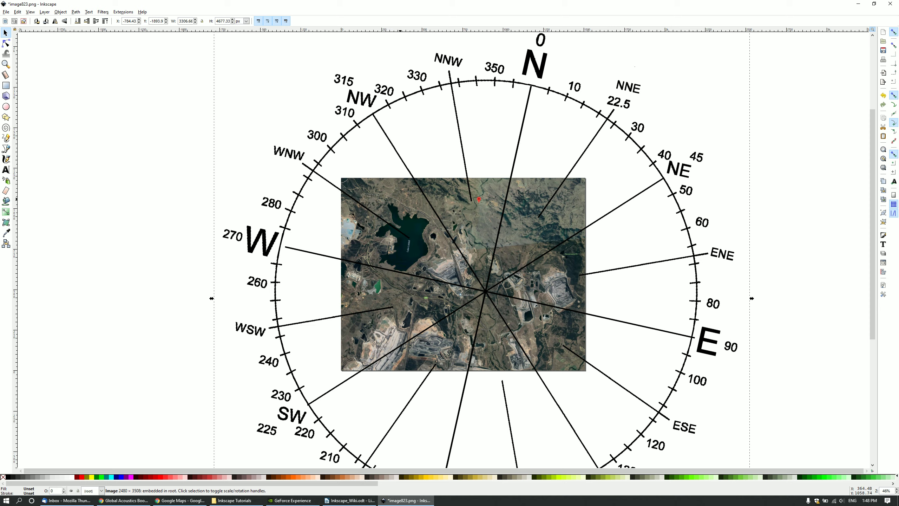
pyautogui.moveTo(414, 192)
pyautogui.mouseDown()
pyautogui.moveTo(444, 190)
pyautogui.moveTo(398, 204)
pyautogui.moveTo(428, 189)
pyautogui.mouseUp()
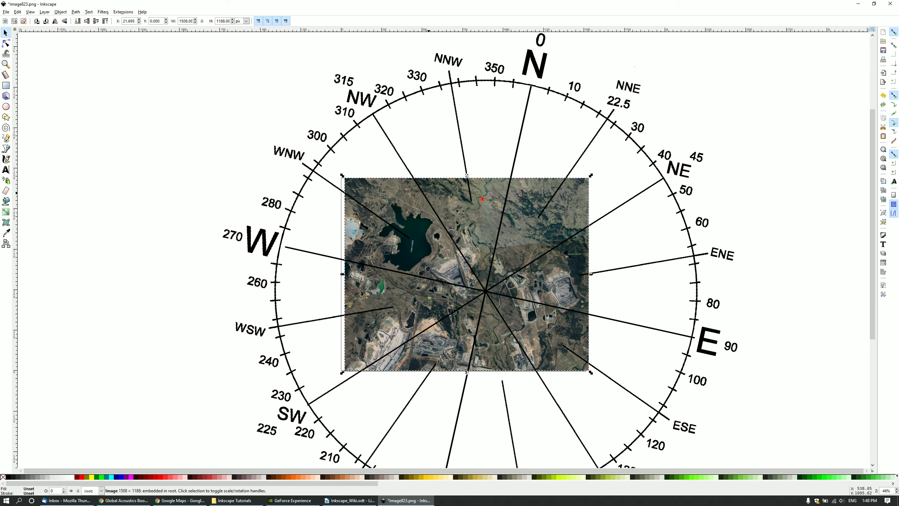
pyautogui.scroll(2, 424, 198)
pyautogui.keyDown('ctrl'); pyautogui.scroll(3, 419, 221); pyautogui.keyUp('ctrl')
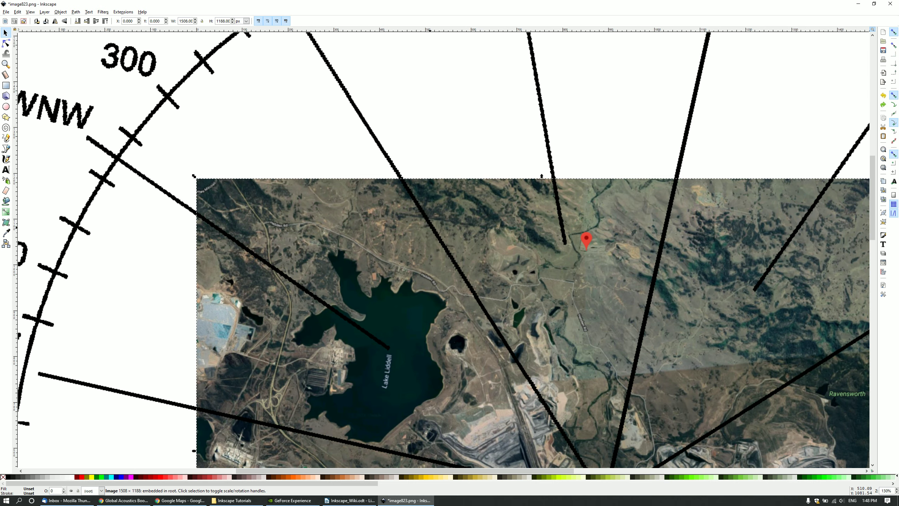
# Move the compass rose toward the red pin and resize it to about 2530 px wide.
pyautogui.moveTo(434, 230)
pyautogui.mouseDown()
pyautogui.moveTo(449, 230)
pyautogui.moveTo(459, 214)
pyautogui.moveTo(388, 181)
pyautogui.moveTo(392, 100)
pyautogui.moveTo(576, 311)
pyautogui.moveTo(586, 248)
pyautogui.mouseUp()
pyautogui.keyDown('ctrl'); pyautogui.scroll(-1, 574, 273); pyautogui.keyUp('ctrl')
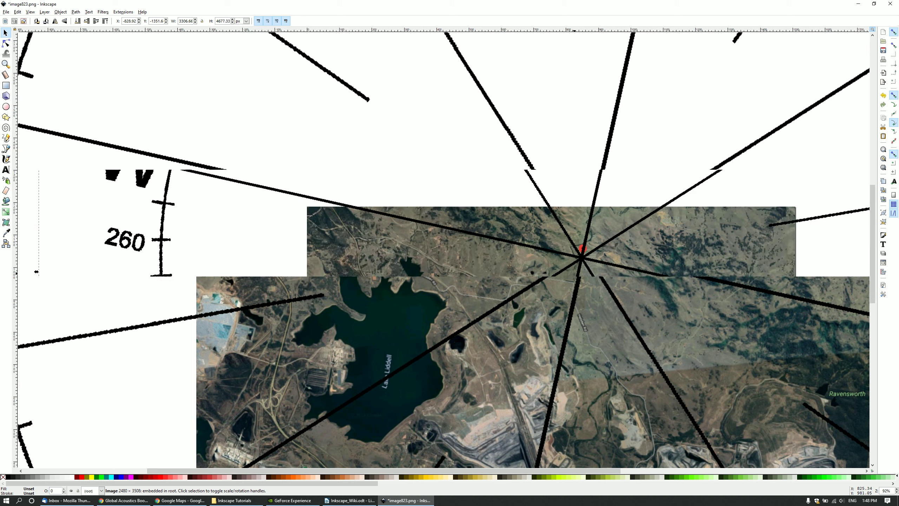
pyautogui.keyDown('ctrl'); pyautogui.scroll(-4, 560, 289); pyautogui.keyUp('ctrl')
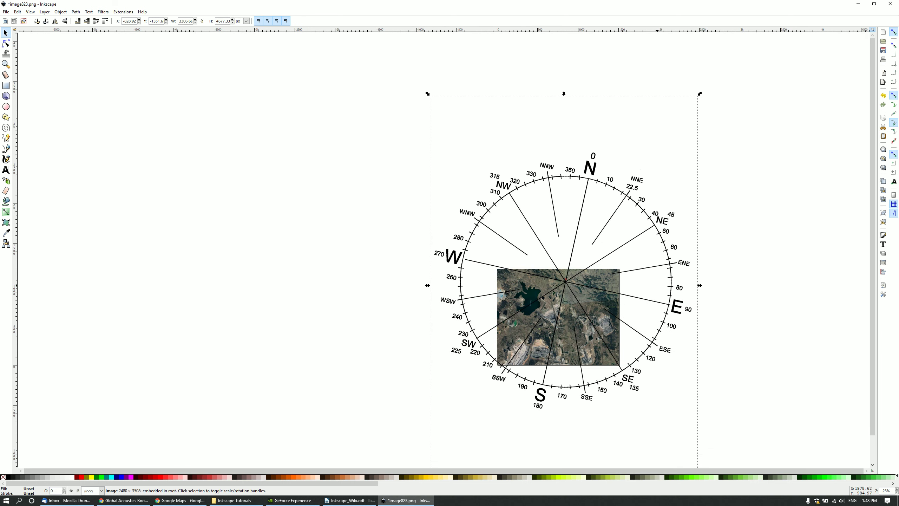
pyautogui.moveTo(700, 93); pyautogui.dragTo(661, 189)
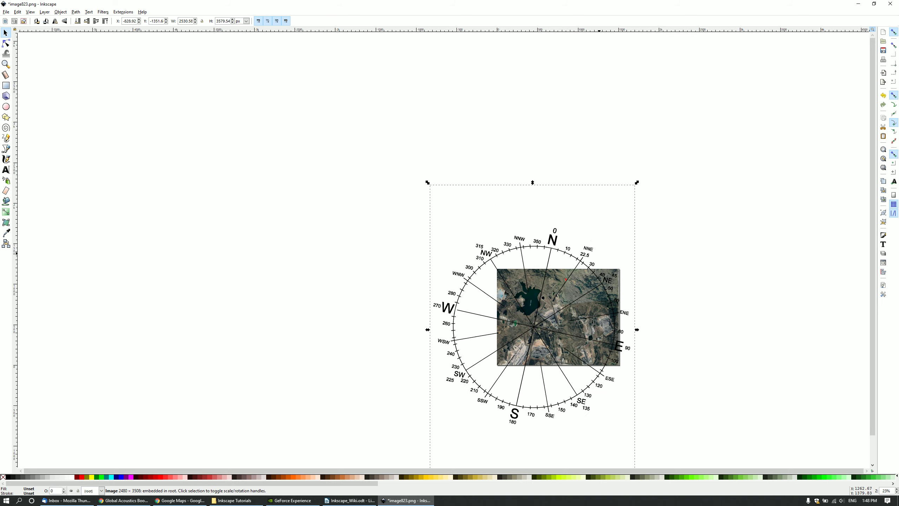
# Undo the accidental move of the satellite map.
pyautogui.scroll(4, 577, 298)
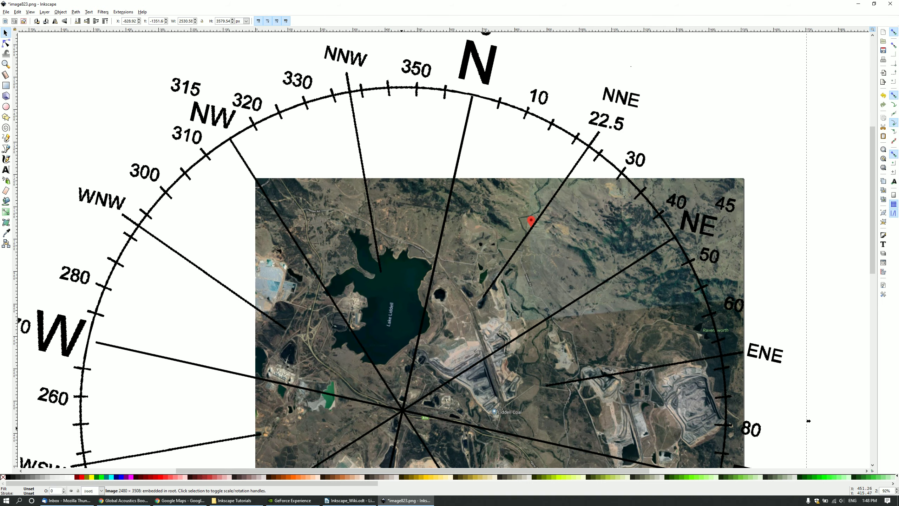
pyautogui.moveTo(402, 410); pyautogui.dragTo(513, 260)
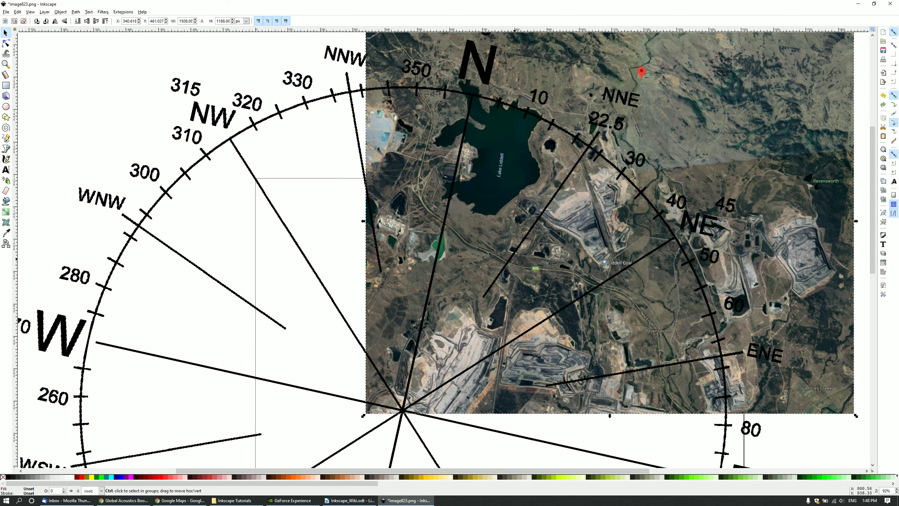
pyautogui.hotkey('ctrl', 'z')
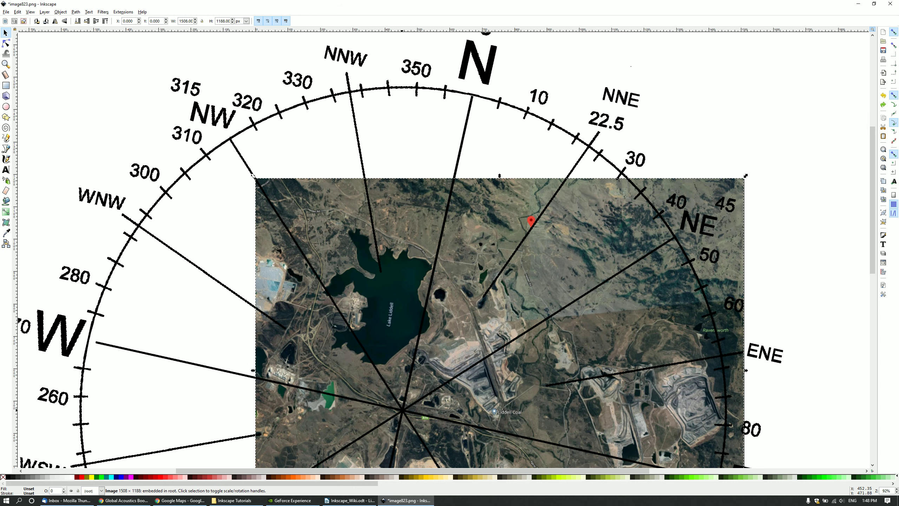
# Move the compass rose over the map and shrink it to about 81%, roughly 2062 px wide.
pyautogui.moveTo(402, 410); pyautogui.dragTo(530, 230)
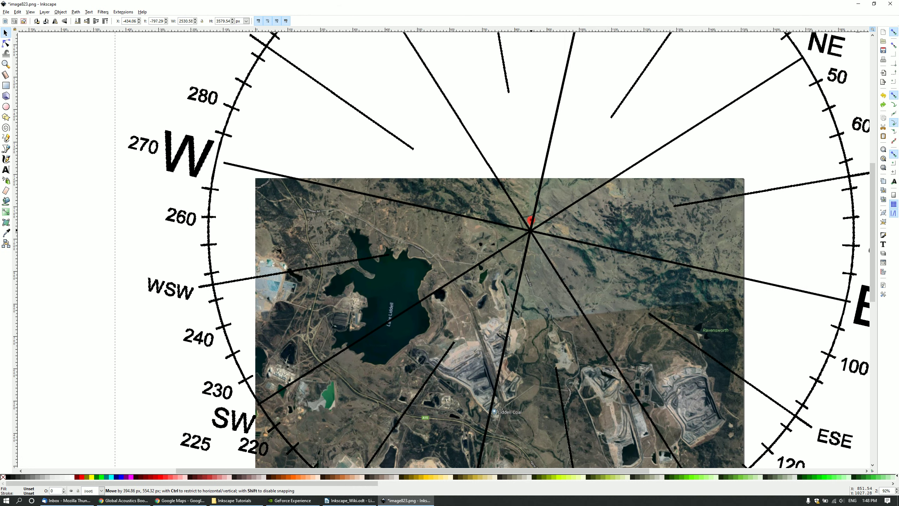
pyautogui.scroll(-2, 532, 233)
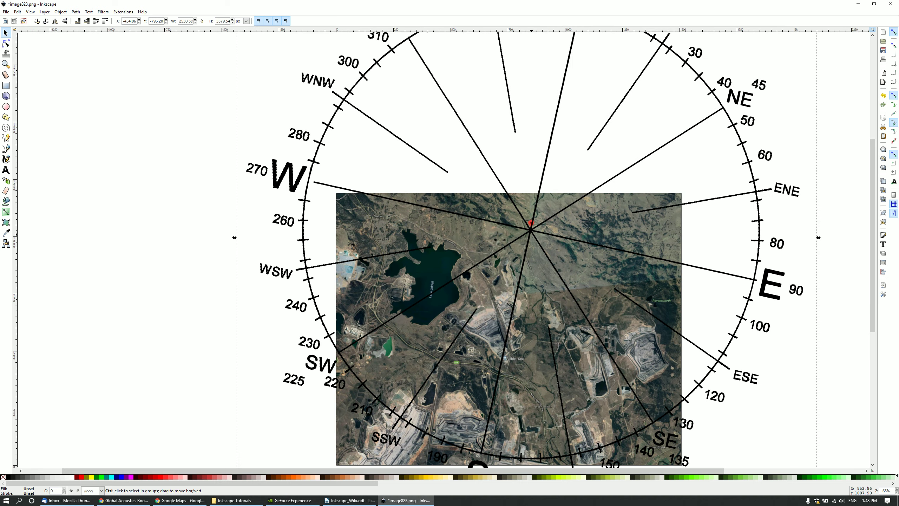
pyautogui.scroll(-1, 730, 215)
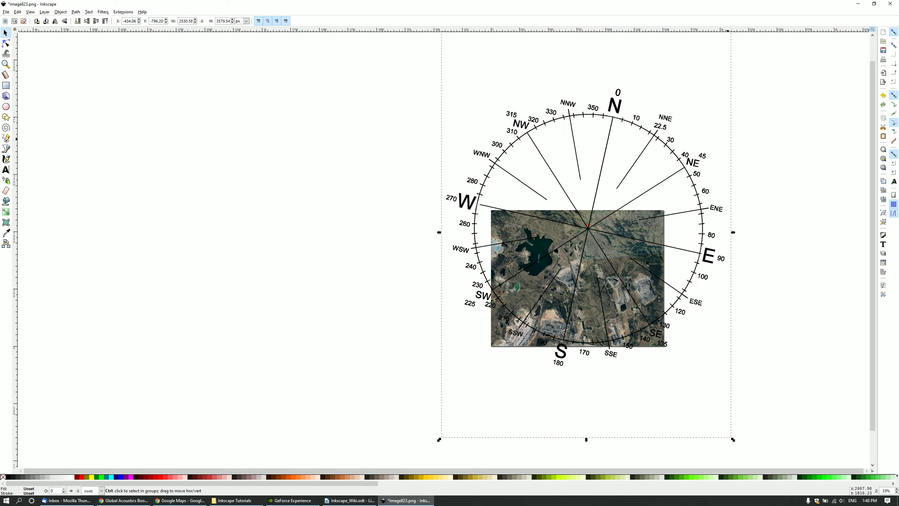
pyautogui.moveTo(733, 440); pyautogui.dragTo(677, 361)
# Centre the compass rose on the red map pin.
pyautogui.scroll(2, 675, 283)
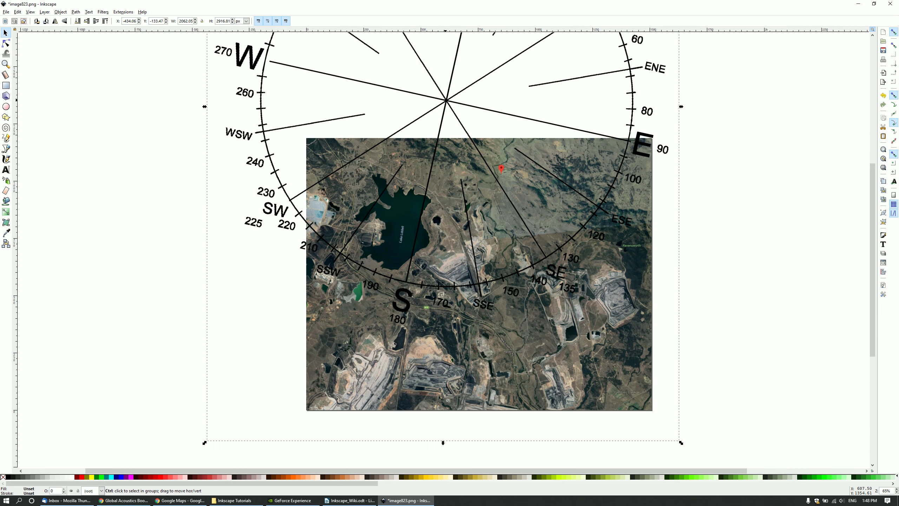
pyautogui.moveTo(446, 101); pyautogui.dragTo(500, 174)
pyautogui.keyDown('ctrl'); pyautogui.scroll(1, 500, 174); pyautogui.keyUp('ctrl')
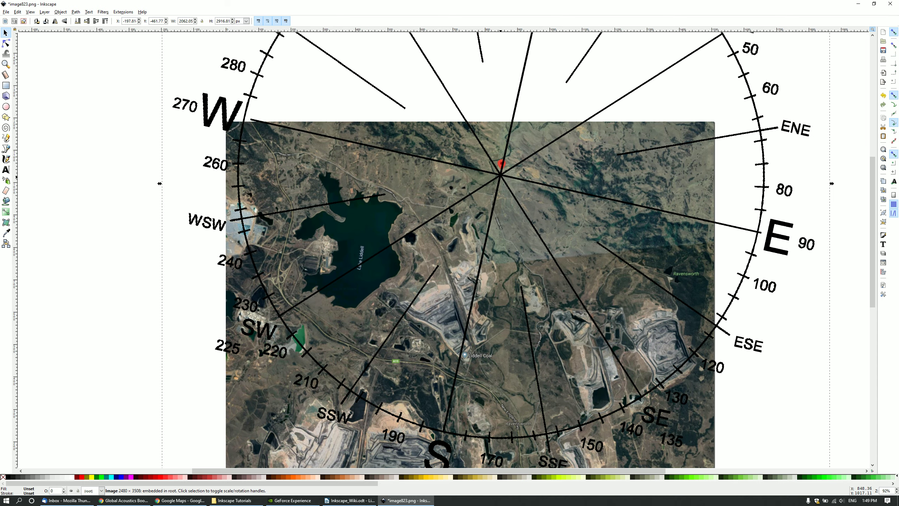
pyautogui.scroll(-5, 504, 181)
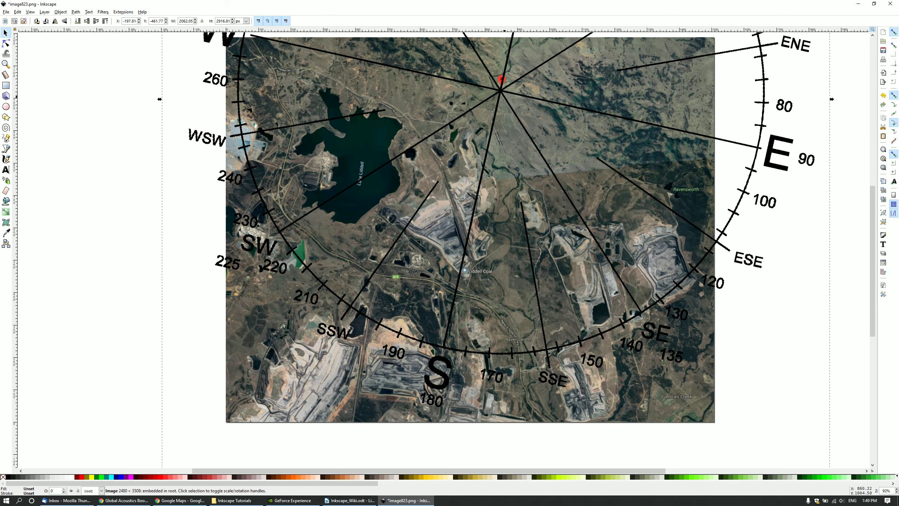
pyautogui.scroll(3, 489, 180)
pyautogui.keyDown('ctrl'); pyautogui.scroll(-1, 460, 184); pyautogui.keyUp('ctrl')
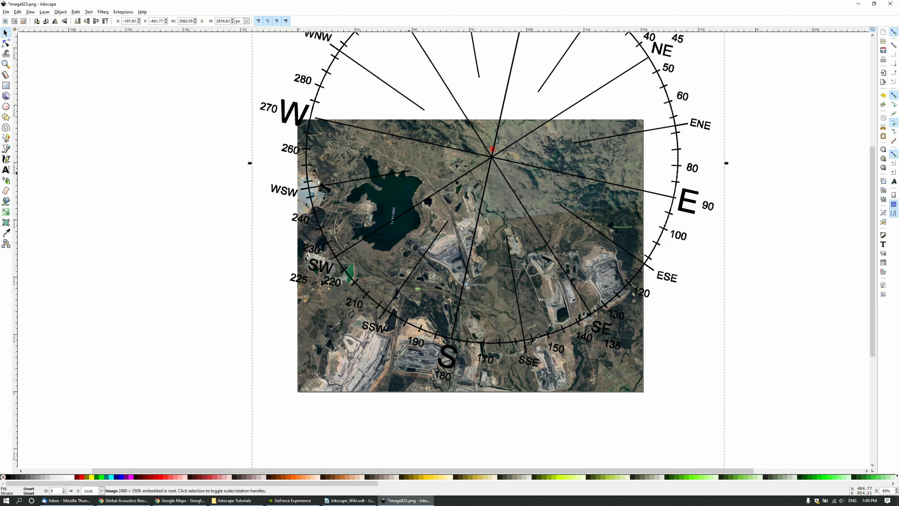
pyautogui.scroll(4, 485, 226)
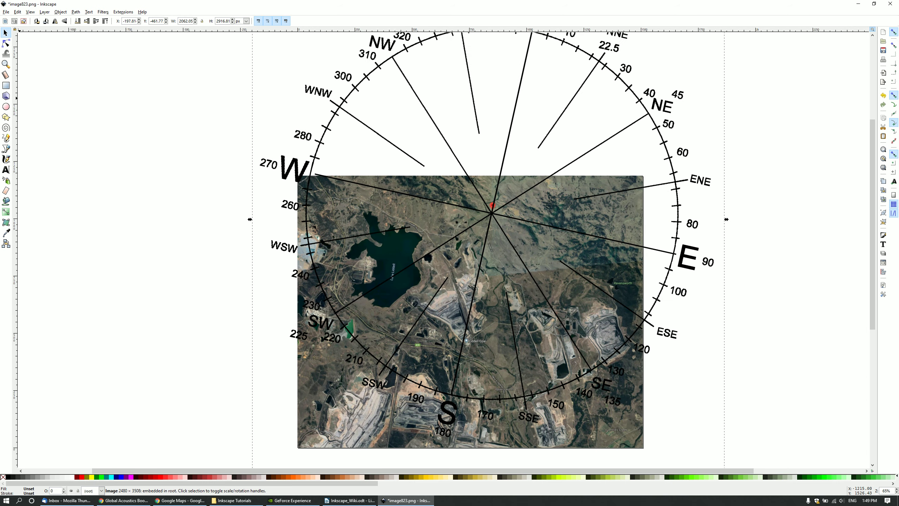
# Draw a box over the mine site near ESE with white fill and black stroke.
pyautogui.click(6, 85)
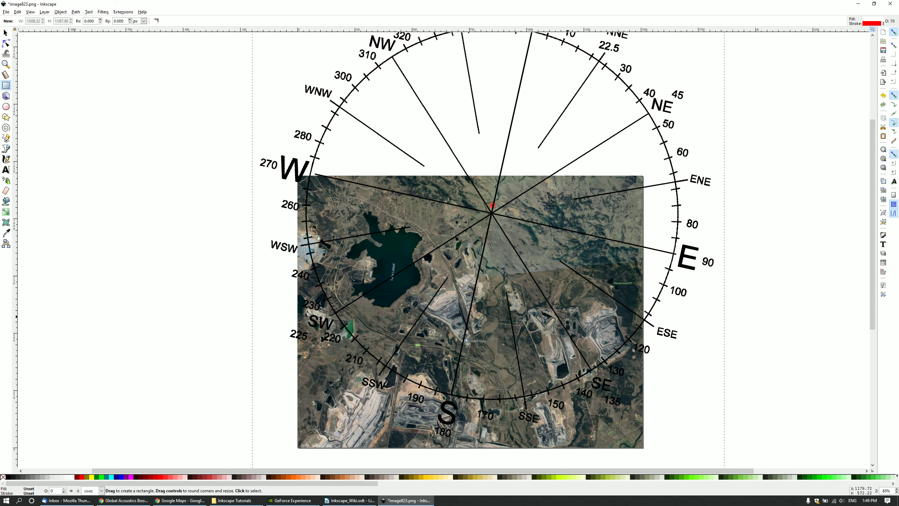
pyautogui.moveTo(567, 317); pyautogui.dragTo(624, 331)
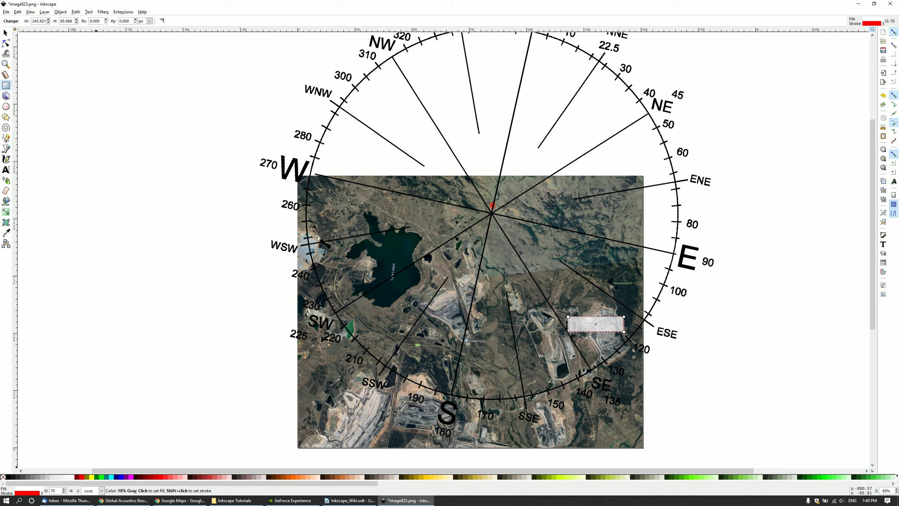
pyautogui.rightClick(72, 477)
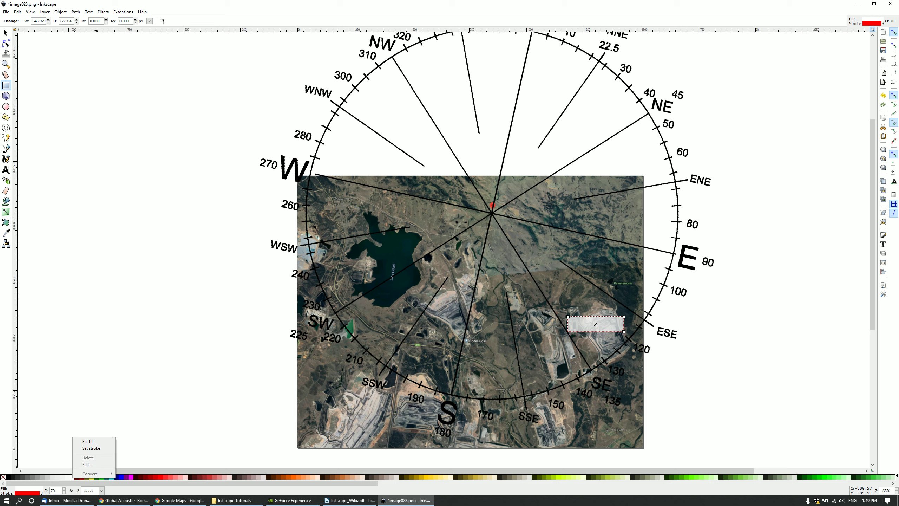
pyautogui.click(87, 441)
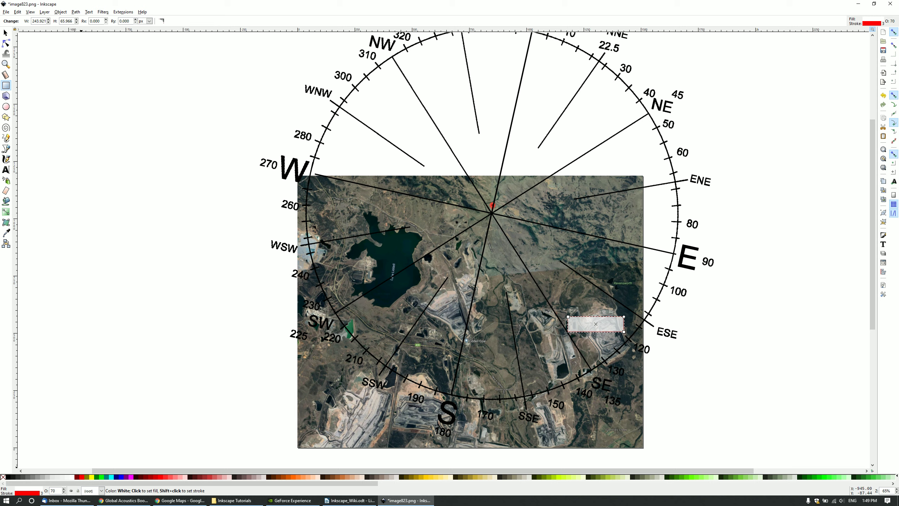
pyautogui.rightClick(8, 477)
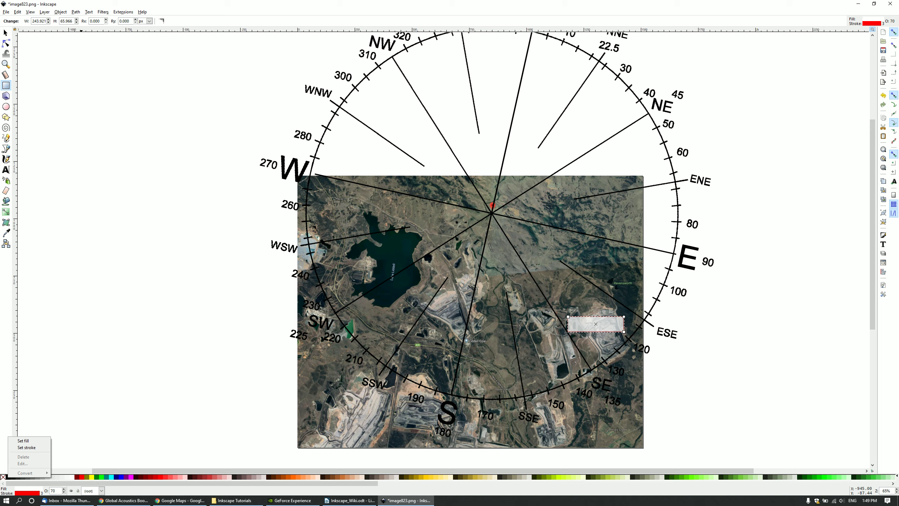
pyautogui.click(26, 448)
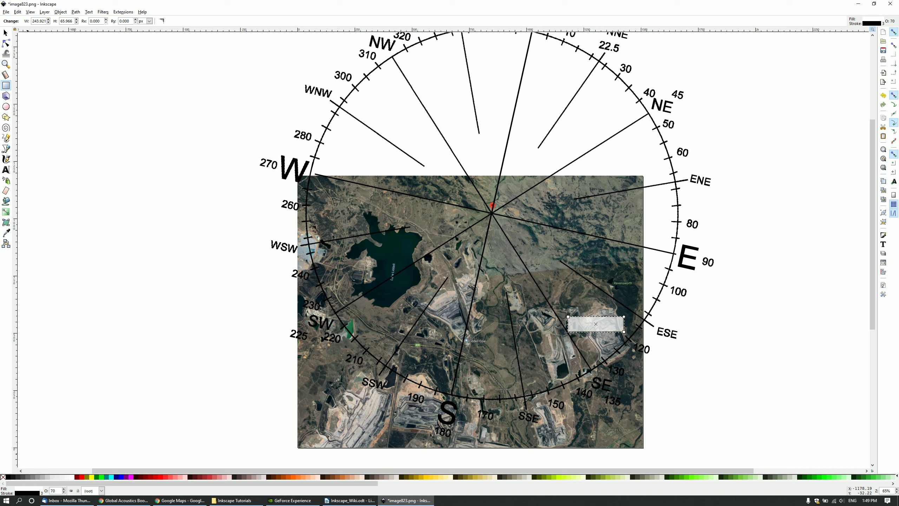
# Set the box's opacity to 70%.
pyautogui.doubleClick(54, 491)
pyautogui.write('50')
pyautogui.press('Return')
pyautogui.moveTo(66, 500)
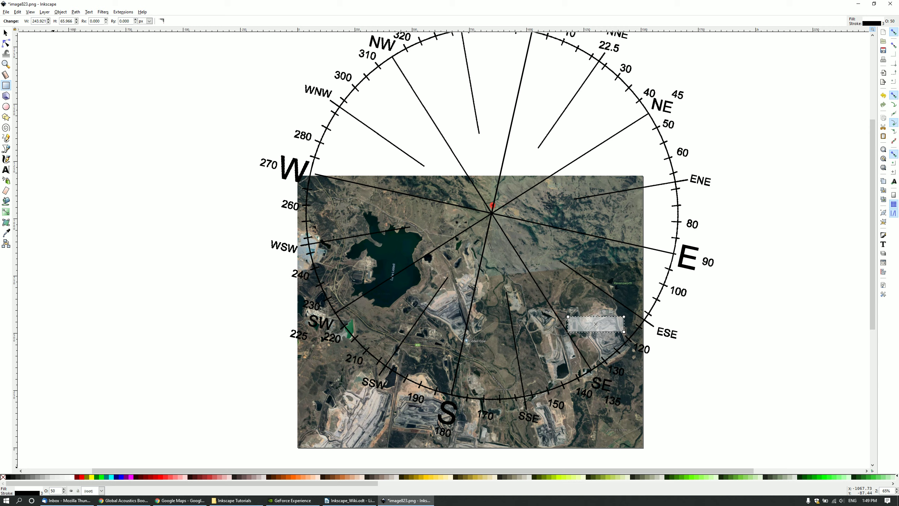
pyautogui.write('70')
pyautogui.press('Return')
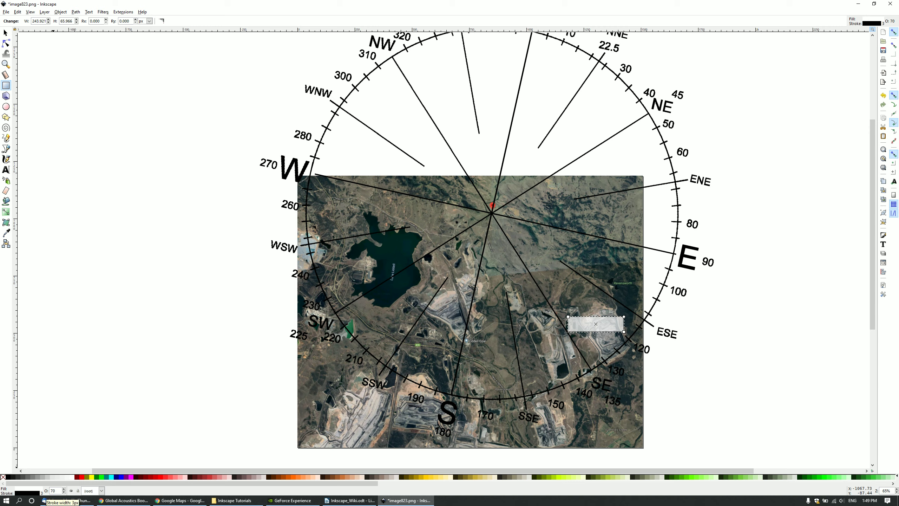
# Set the label box's stroke to a solid dash pattern with a 3 px width.
pyautogui.click(42, 493)
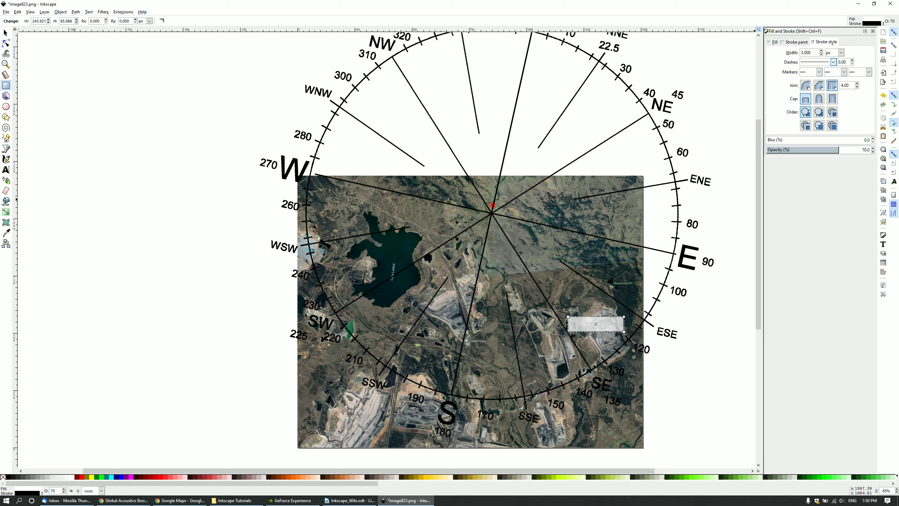
pyautogui.click(833, 62)
pyautogui.click(817, 70)
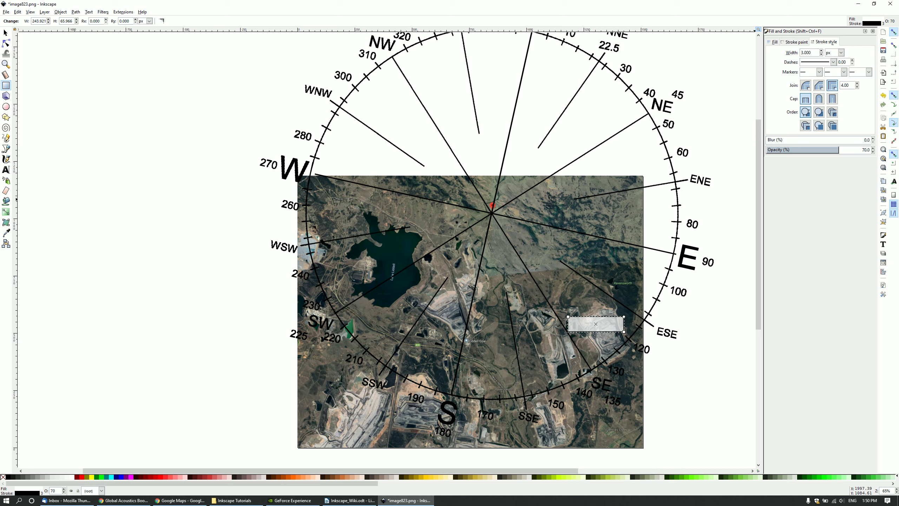
pyautogui.press('Escape')
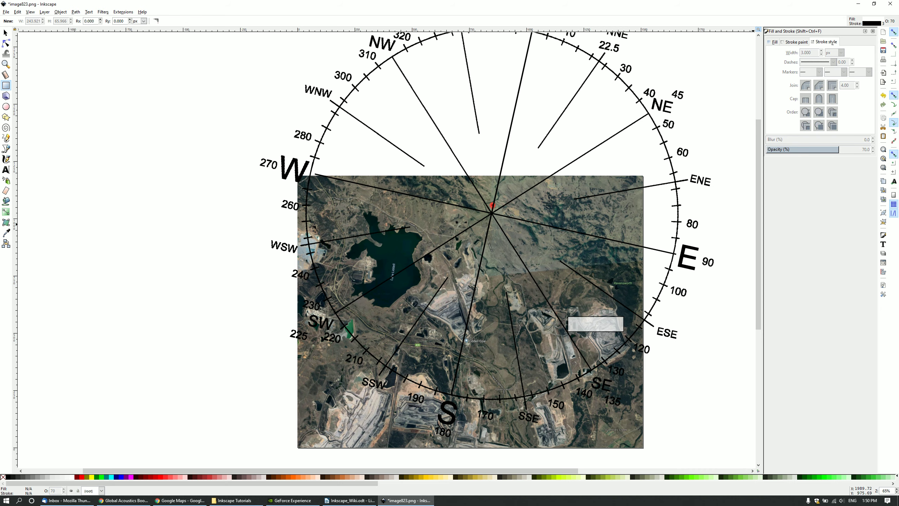
pyautogui.click(6, 33)
pyautogui.click(597, 323)
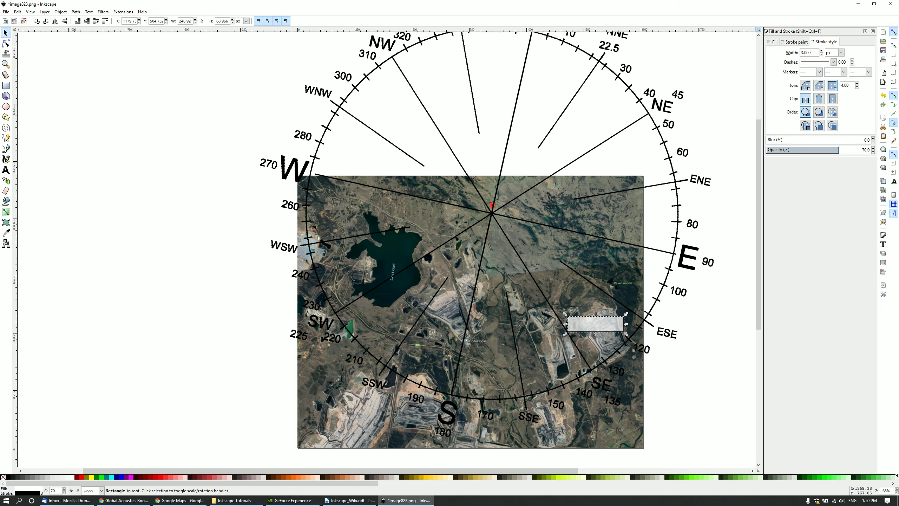
pyautogui.click(833, 62)
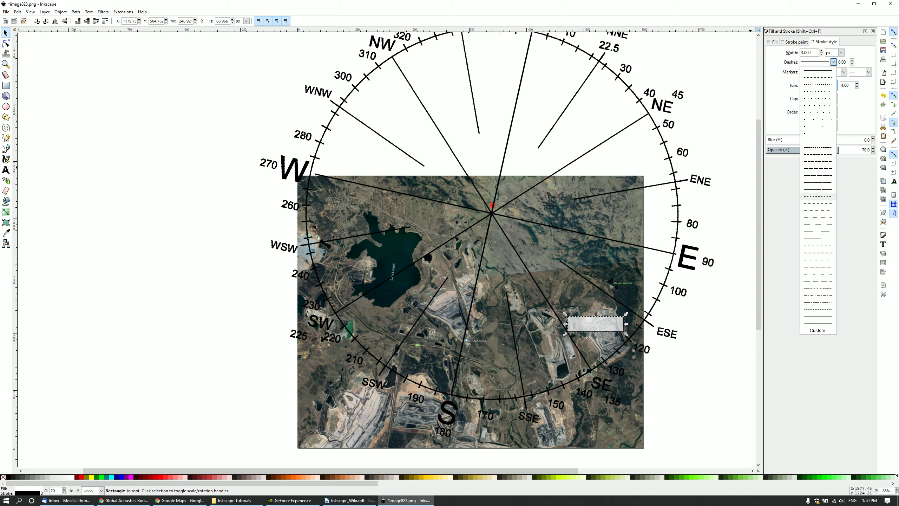
pyautogui.click(818, 70)
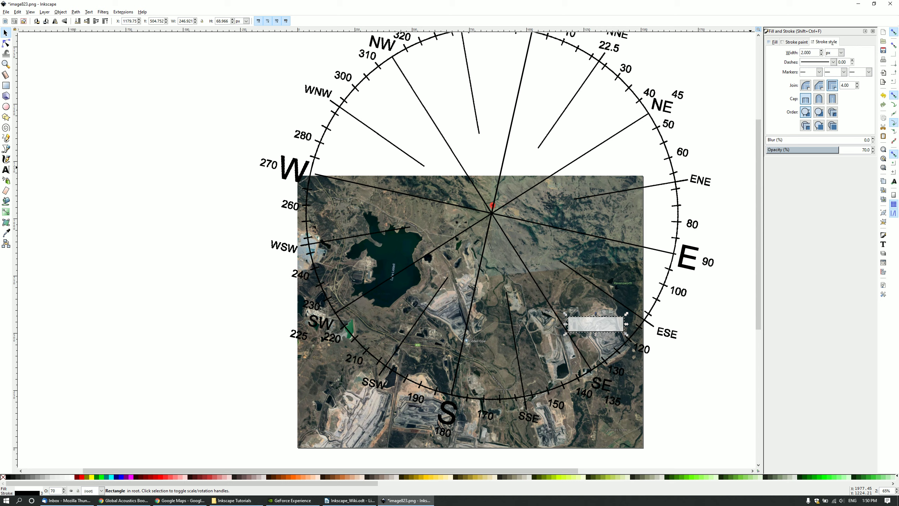
pyautogui.press('Return')
pyautogui.write('3')
pyautogui.press('Return')
pyautogui.press('Escape')
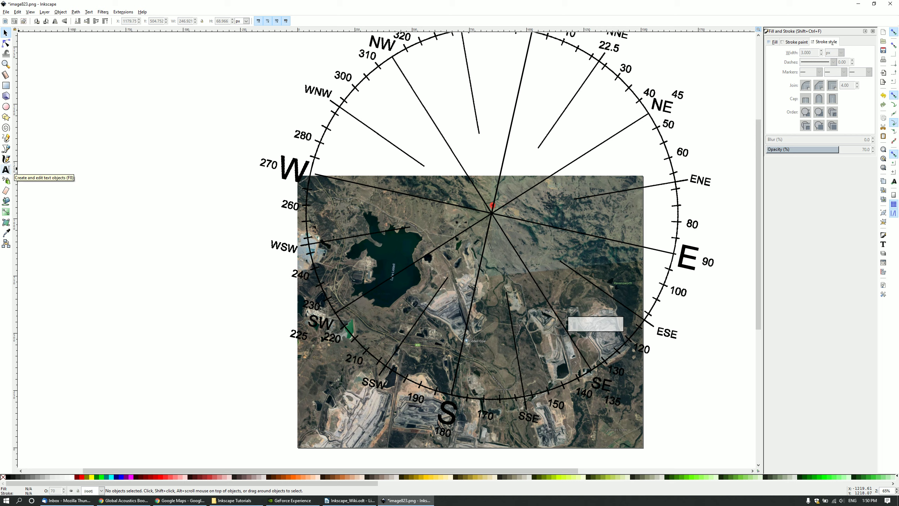
# Type 'Mount Owen' in the label box and set its size to 24.
pyautogui.click(5, 169)
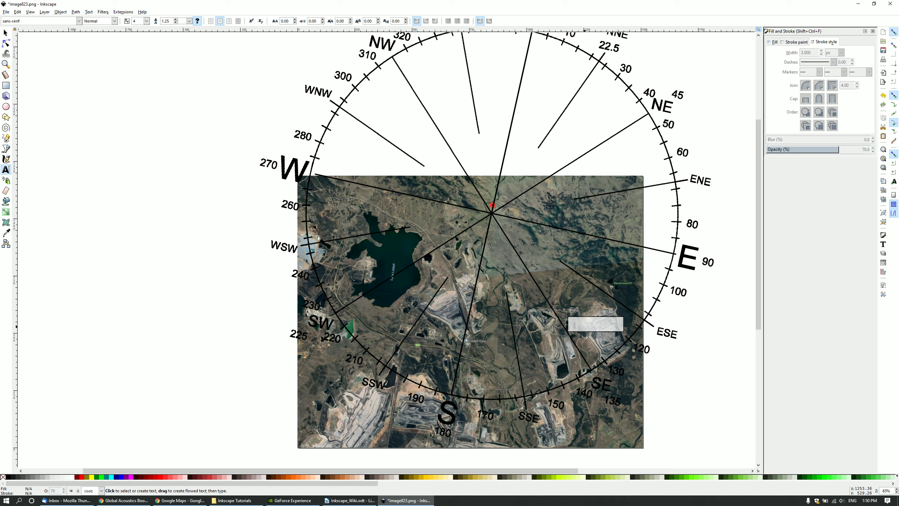
pyautogui.click(584, 324)
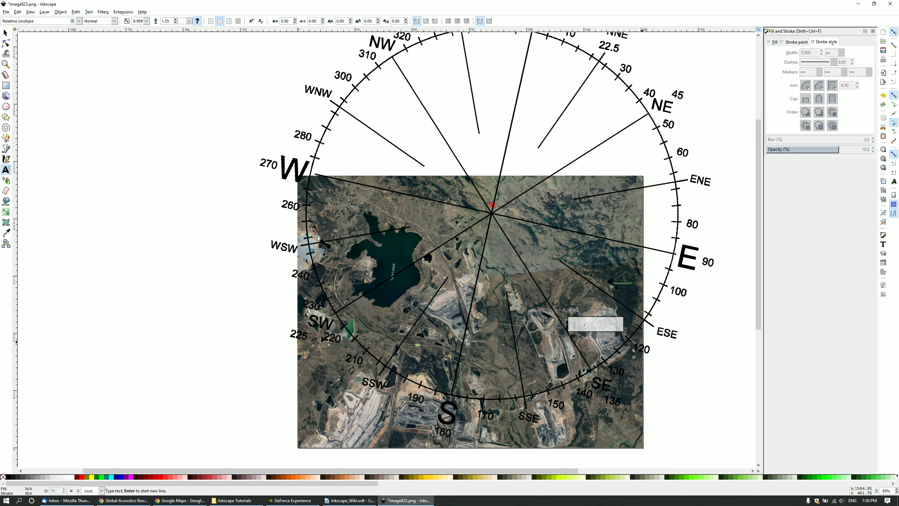
pyautogui.write('Mount')
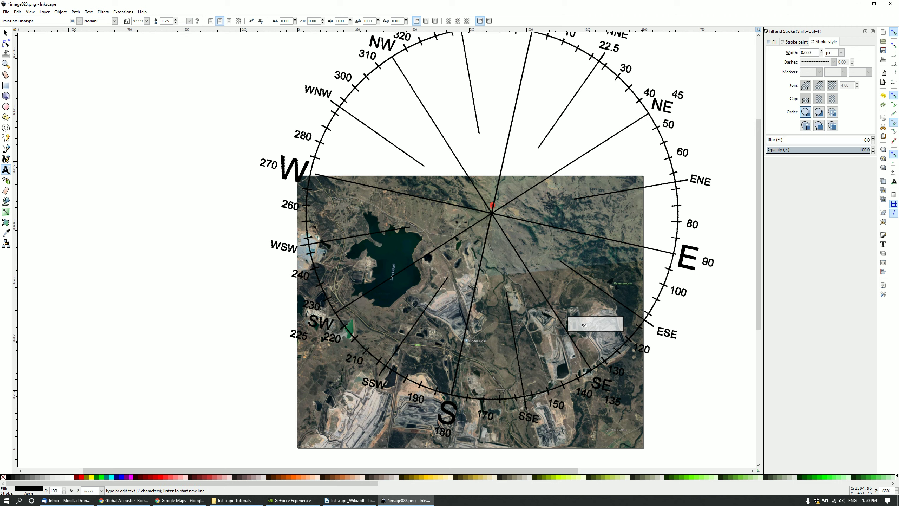
pyautogui.write(' Owen')
pyautogui.hotkey('ctrl', 'a')
pyautogui.click(146, 21)
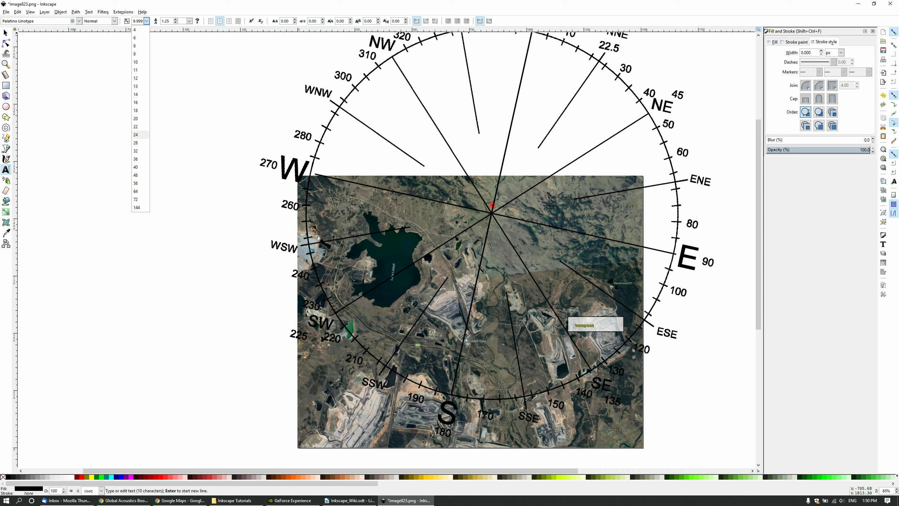
pyautogui.click(136, 135)
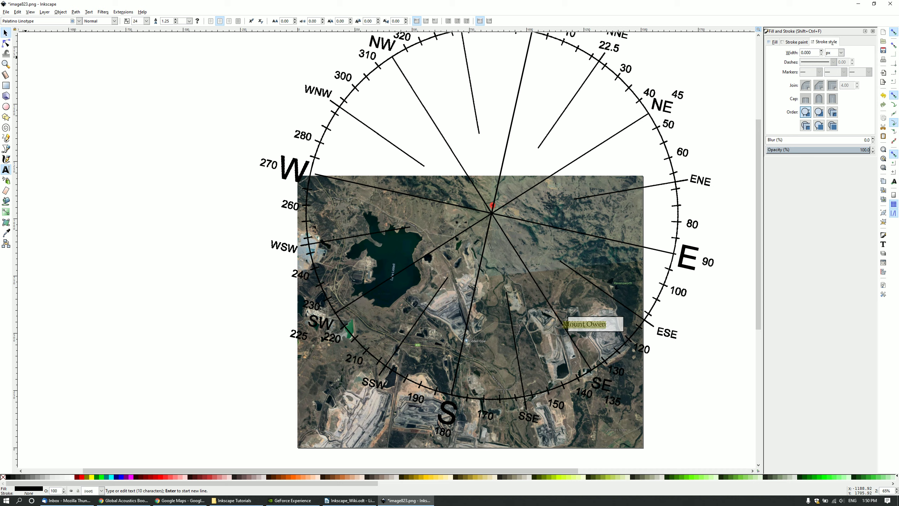
# Move the text into the box and shrink the box to fit, about 212 × 49 px.
pyautogui.click(6, 33)
pyautogui.moveTo(595, 325); pyautogui.dragTo(605, 326)
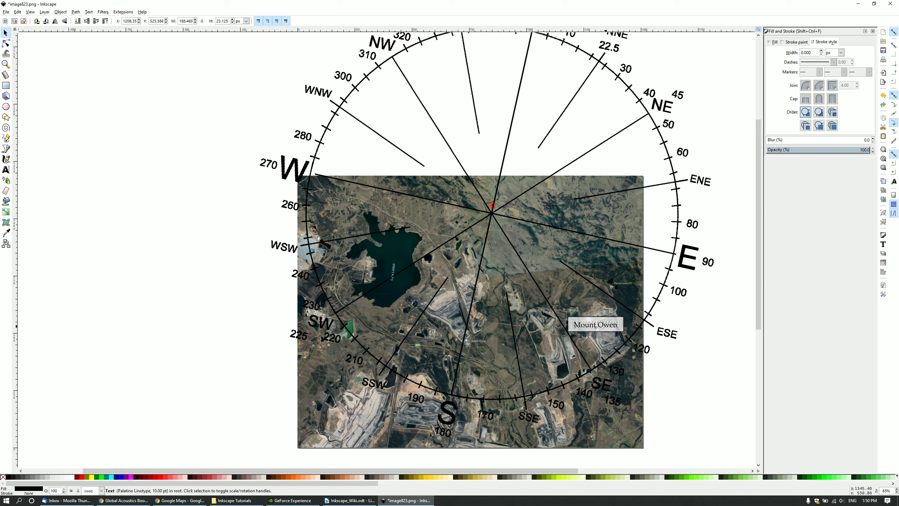
pyautogui.click(595, 325)
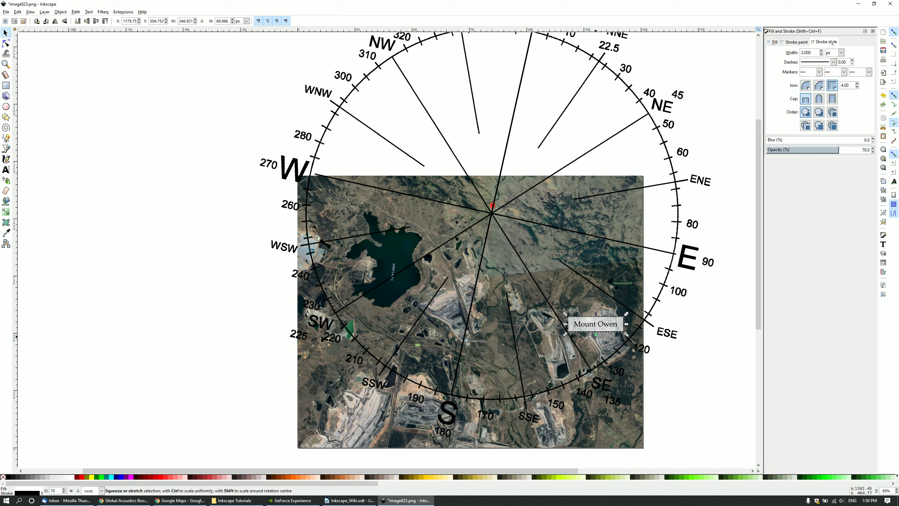
pyautogui.moveTo(596, 334)
pyautogui.mouseDown()
pyautogui.moveTo(596, 325)
pyautogui.moveTo(647, 324)
pyautogui.moveTo(620, 324)
pyautogui.mouseUp()
pyautogui.keyDown('ctrl'); pyautogui.scroll(1, 614, 344); pyautogui.keyUp('ctrl')
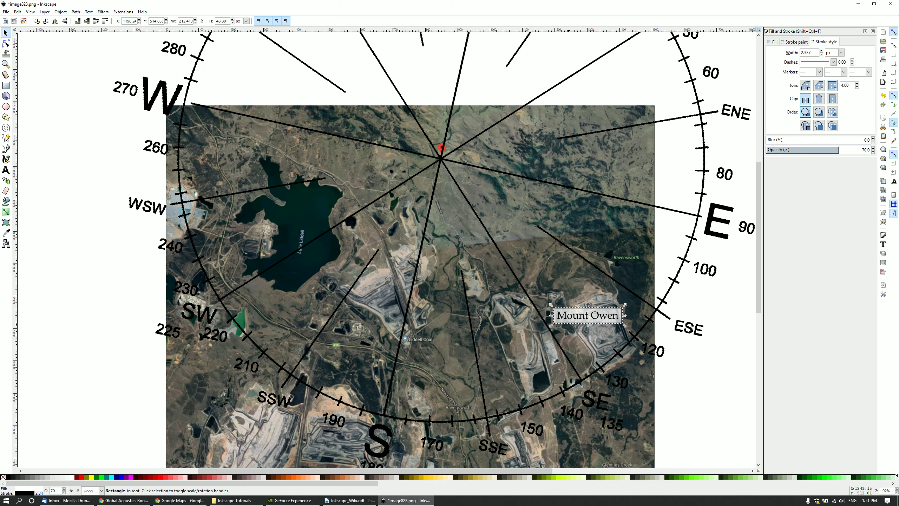
pyautogui.click(580, 317)
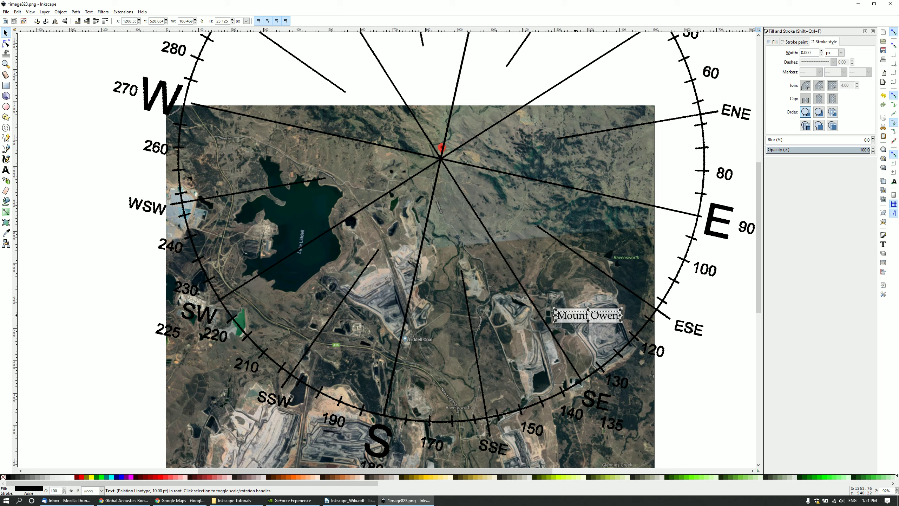
# Apply 24 pt to the Mount Owen label in Text and Font, also saving it as default.
pyautogui.rightClick(574, 314)
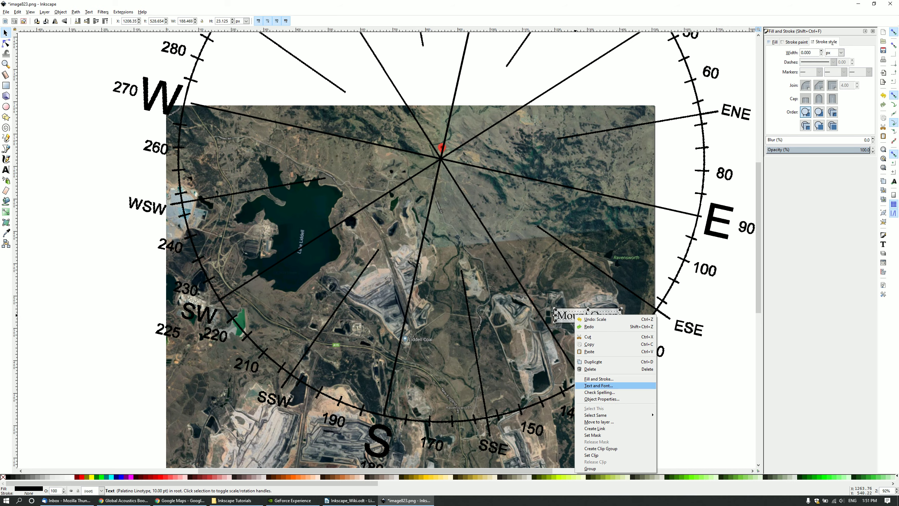
pyautogui.click(598, 385)
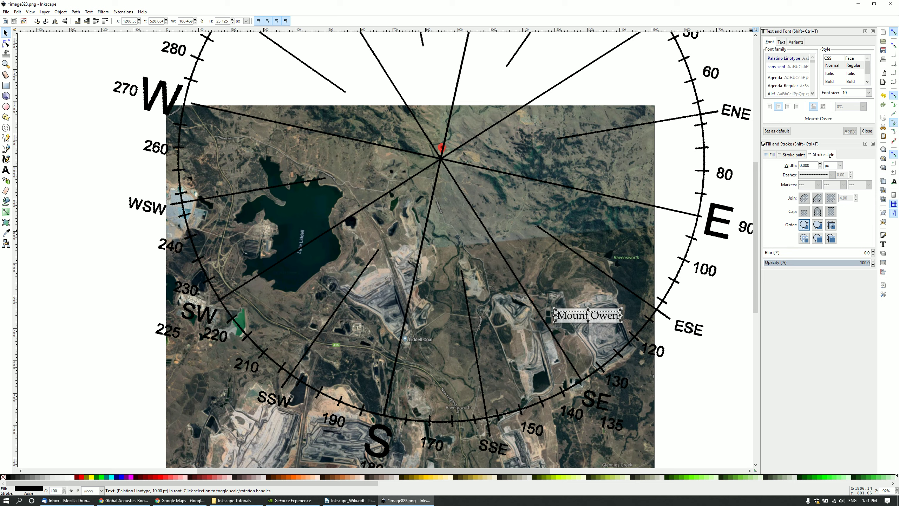
pyautogui.click(868, 92)
pyautogui.click(846, 206)
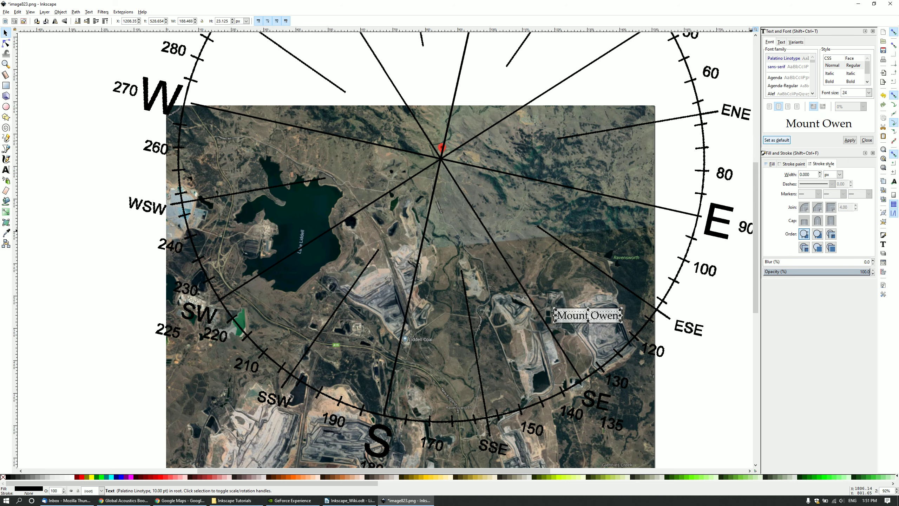
pyautogui.click(776, 140)
pyautogui.click(849, 140)
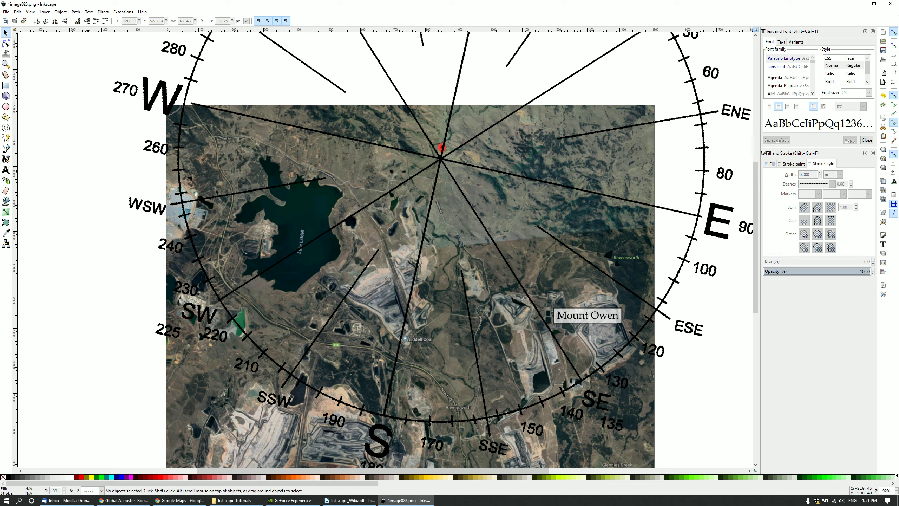
pyautogui.press('Escape')
# Close the Text and Font and Fill and Stroke panels.
pyautogui.click(872, 31)
pyautogui.click(873, 31)
pyautogui.scroll(-1, 132, 247)
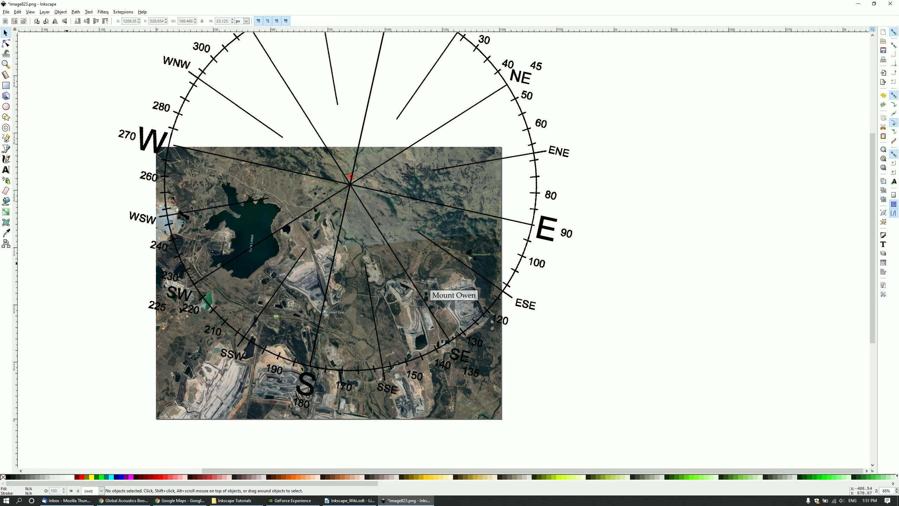
pyautogui.moveTo(334, 471); pyautogui.dragTo(251, 471)
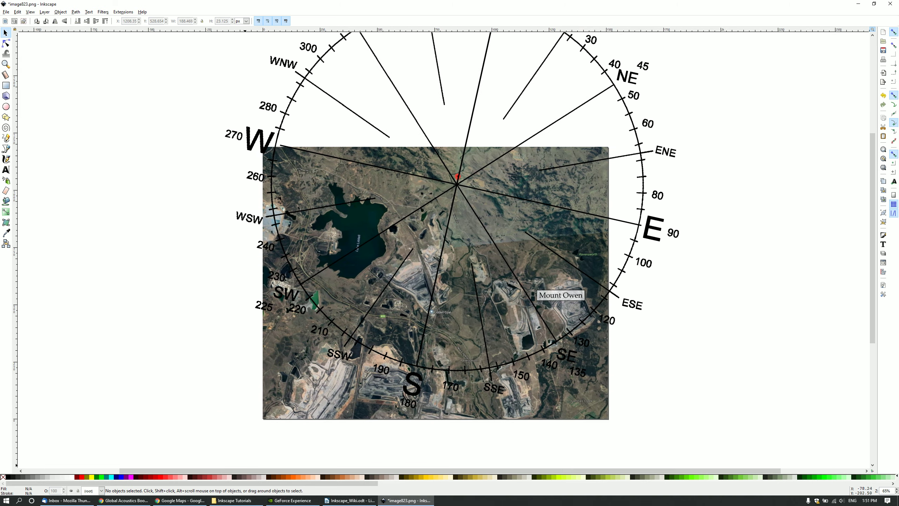
pyautogui.scroll(1, 451, 374)
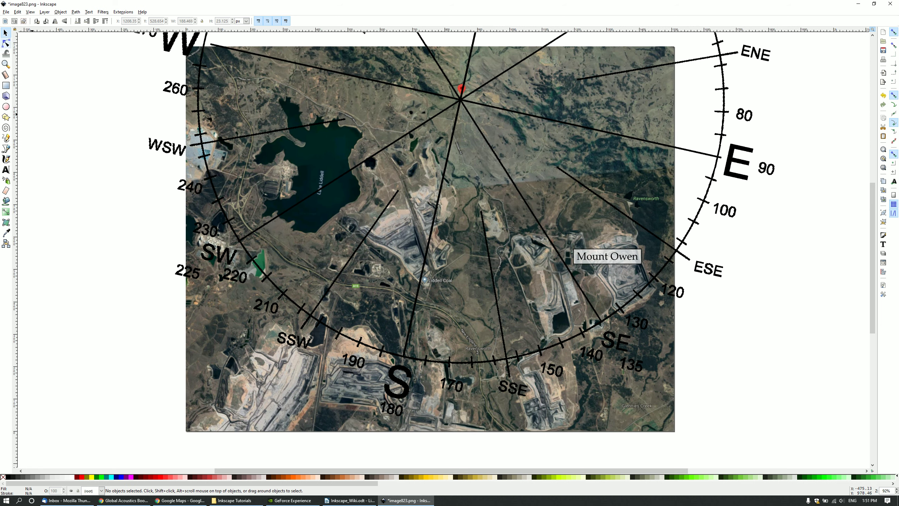
# Copy the Mount Owen text together with its box and paste copies onto the map.
pyautogui.click(593, 255)
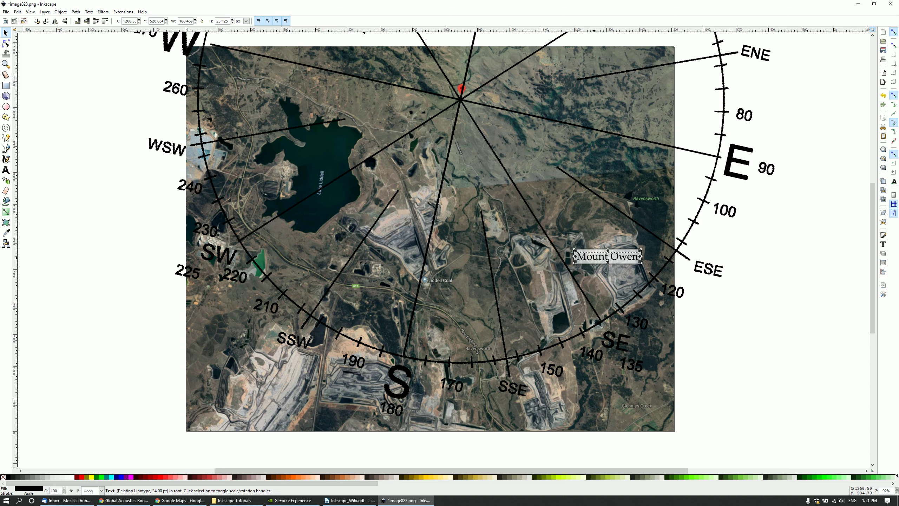
pyautogui.press('shift')
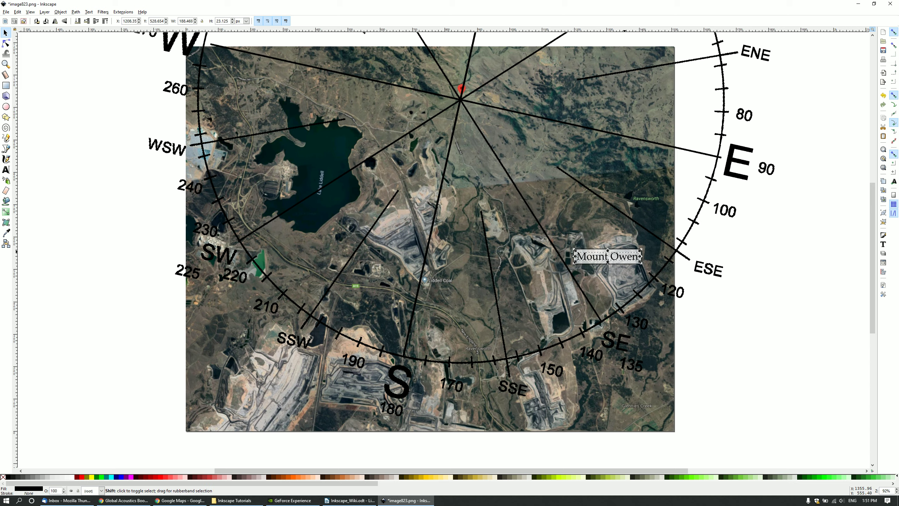
pyautogui.keyDown('shift'); pyautogui.click(628, 247); pyautogui.keyUp('shift')
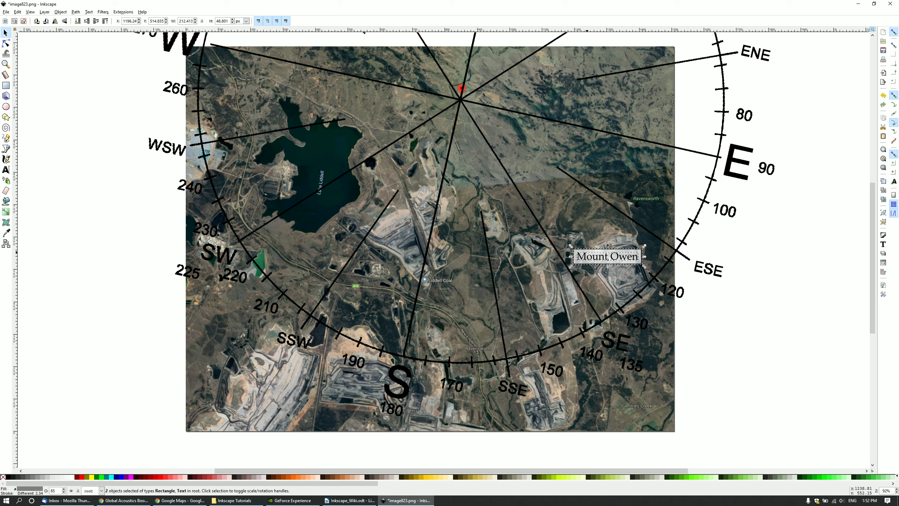
pyautogui.click(17, 12)
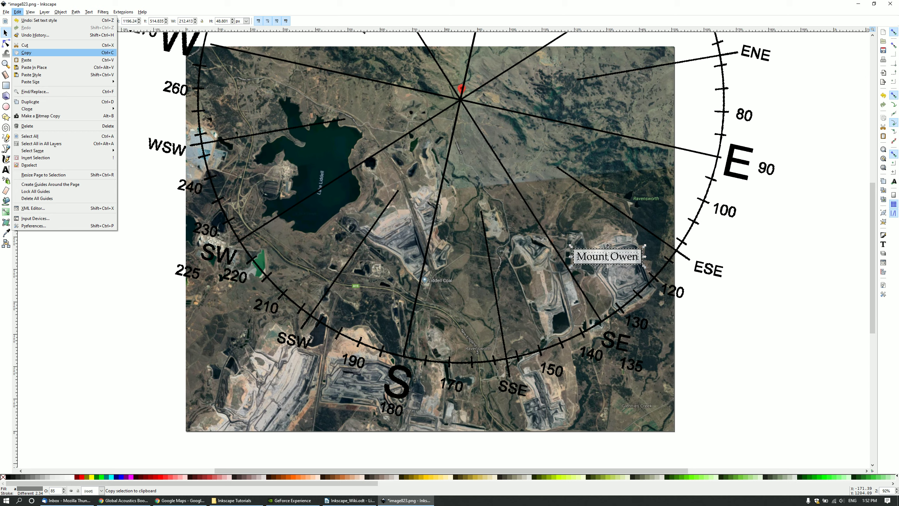
pyautogui.click(26, 53)
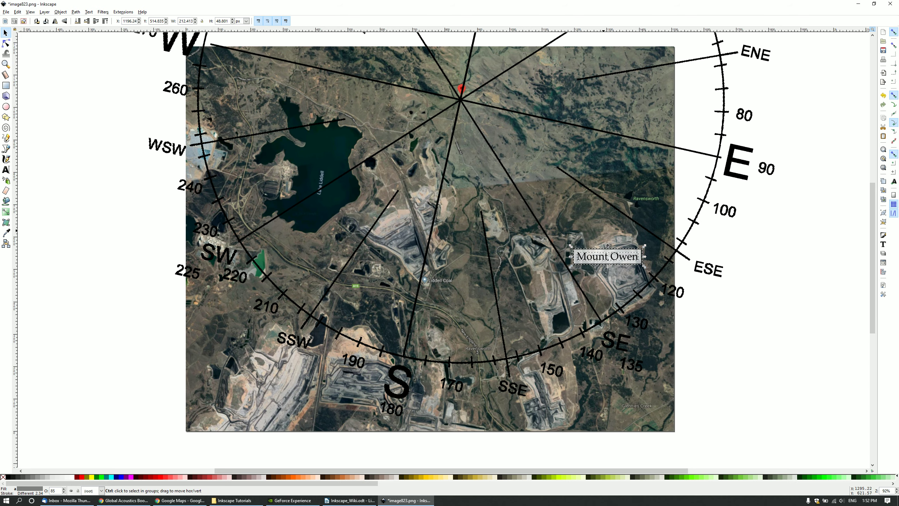
pyautogui.hotkey('ctrl', 'v')
pyautogui.hotkey('ctrl', 'v')
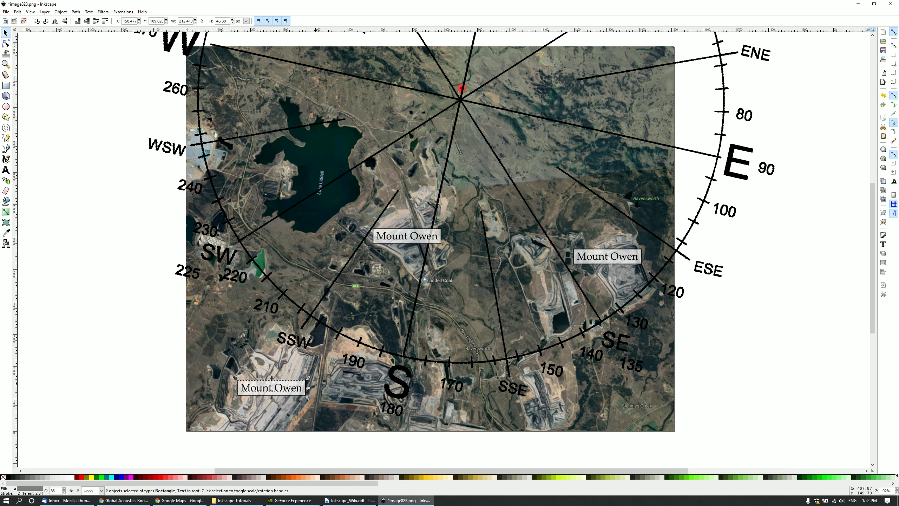
pyautogui.hotkey('ctrl', 'v')
pyautogui.hotkey('ctrl', 'v')
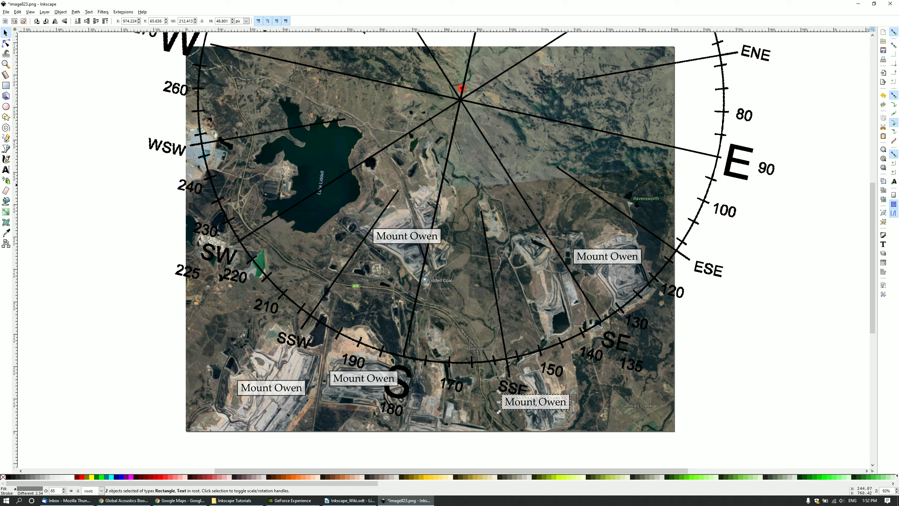
pyautogui.hotkey('ctrl', 'v')
# Rename one copied label to 'Power Station'.
pyautogui.press('t')
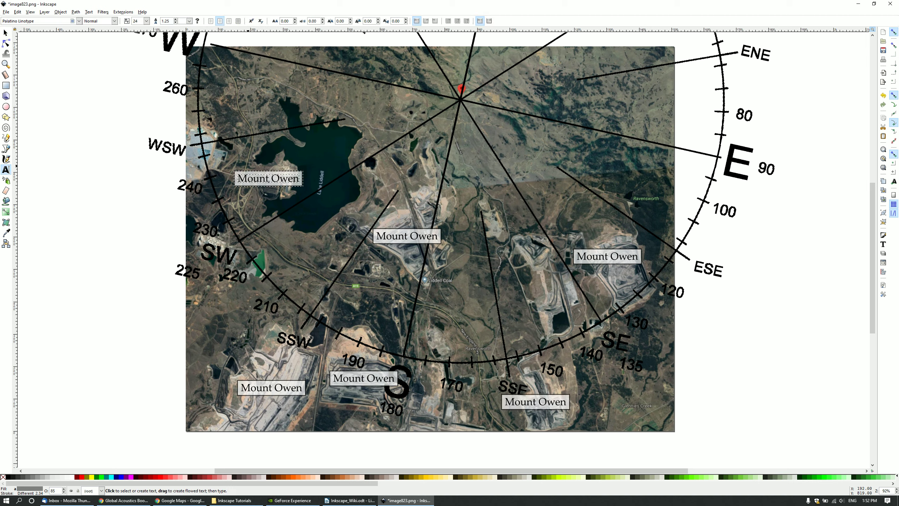
pyautogui.click(268, 180)
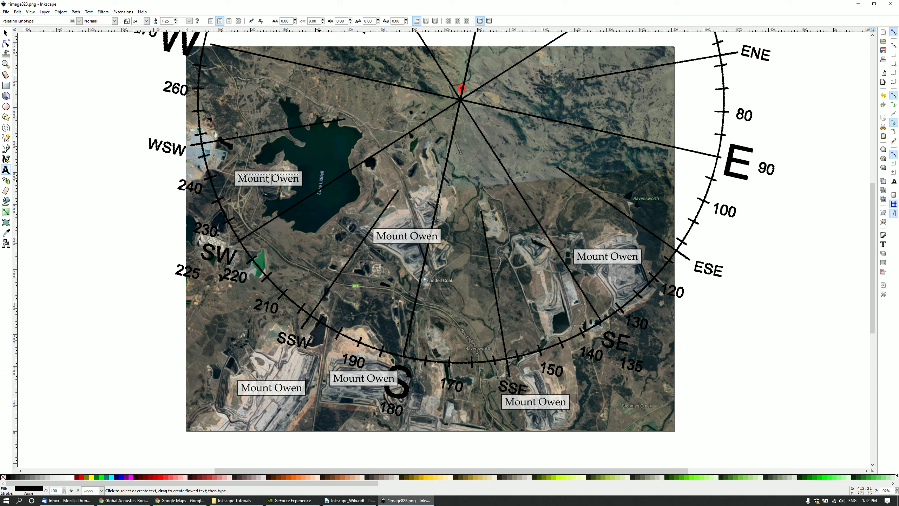
pyautogui.tripleClick(270, 180)
pyautogui.write('Power Station')
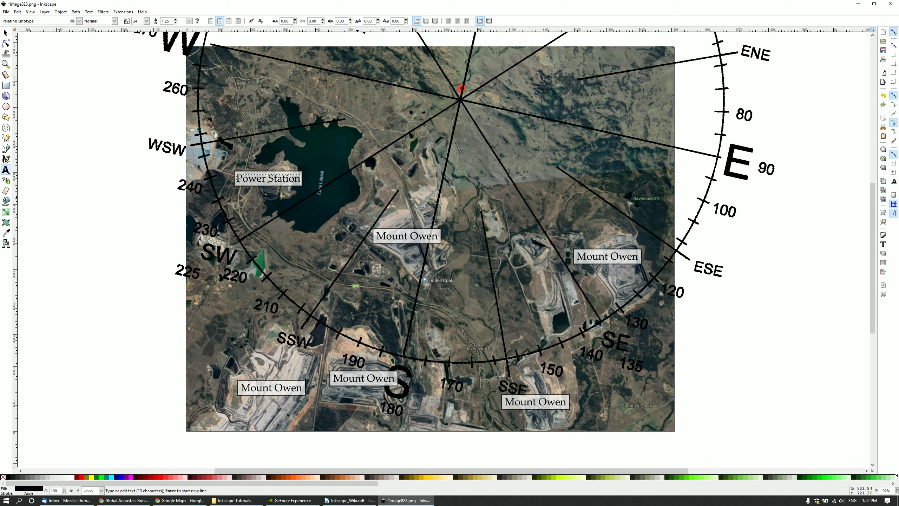
# Rename the central label to 'LCO' and narrow its box to about 90 px.
pyautogui.tripleClick(407, 237)
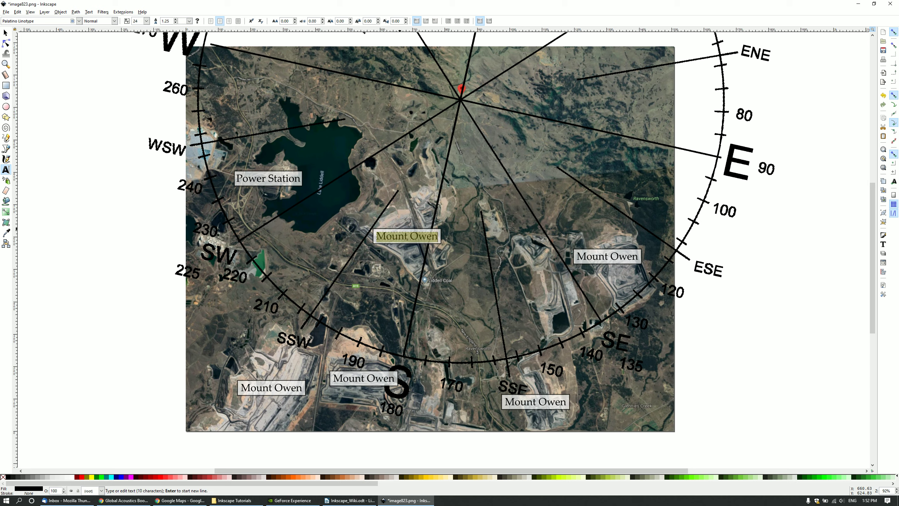
pyautogui.write('LCO')
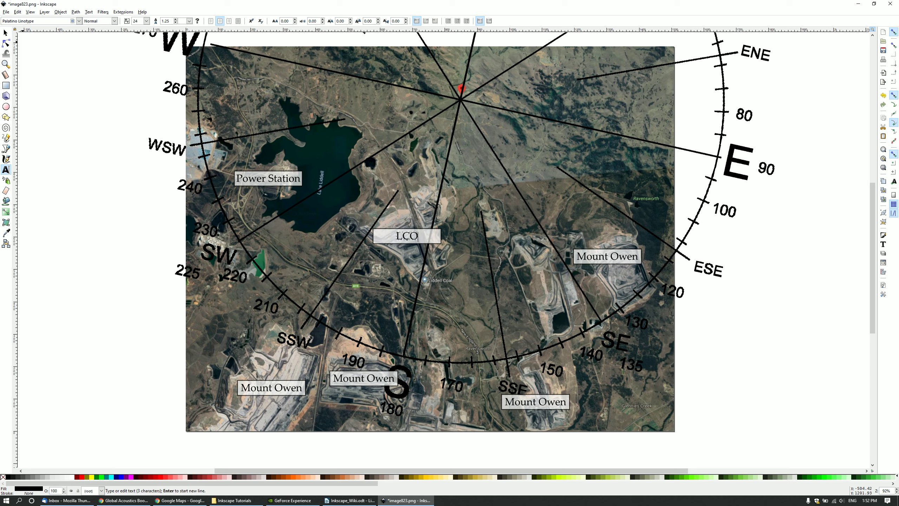
pyautogui.press('F1')
pyautogui.click(373, 236)
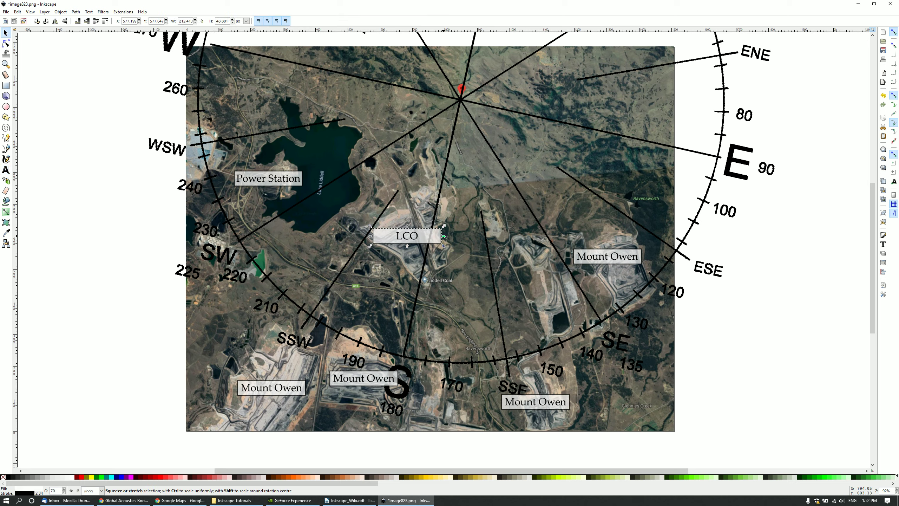
pyautogui.moveTo(443, 236); pyautogui.dragTo(422, 236)
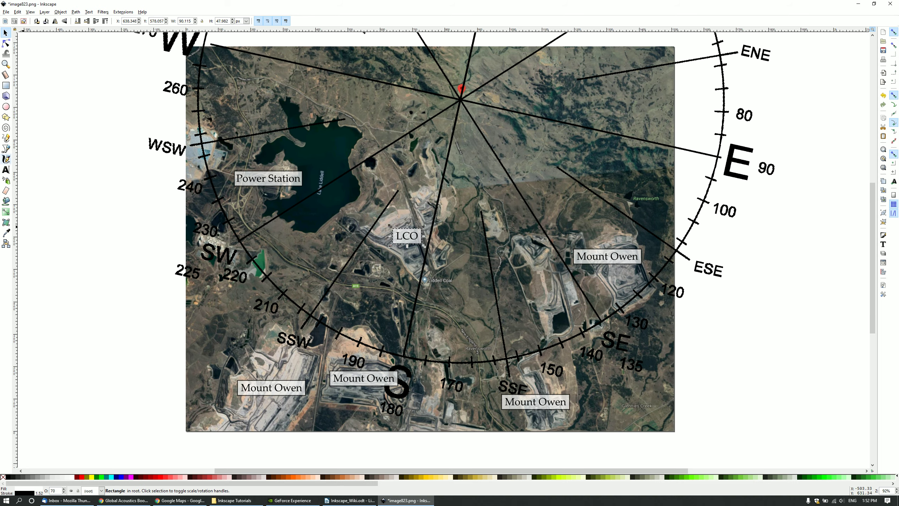
# Rename the lower-right label to 'Glendell' and narrow its box to fit.
pyautogui.click(5, 170)
pyautogui.click(364, 378)
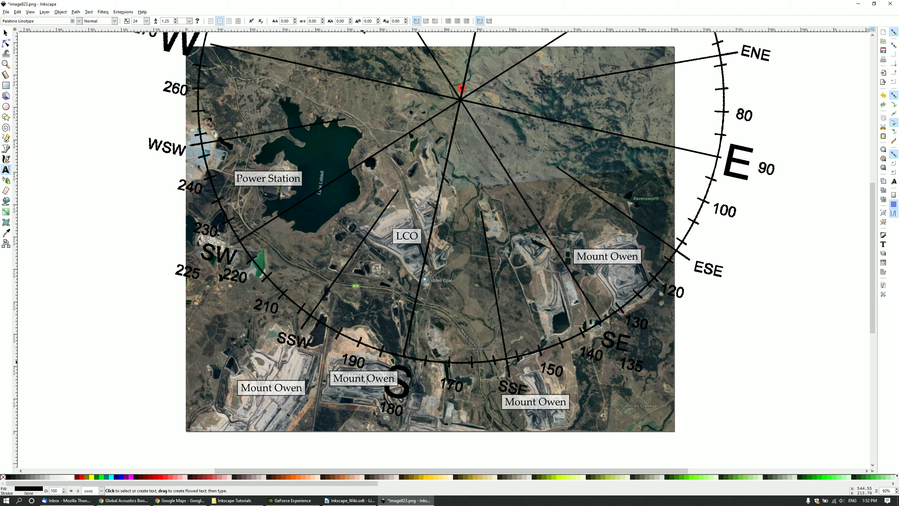
pyautogui.tripleClick(536, 401)
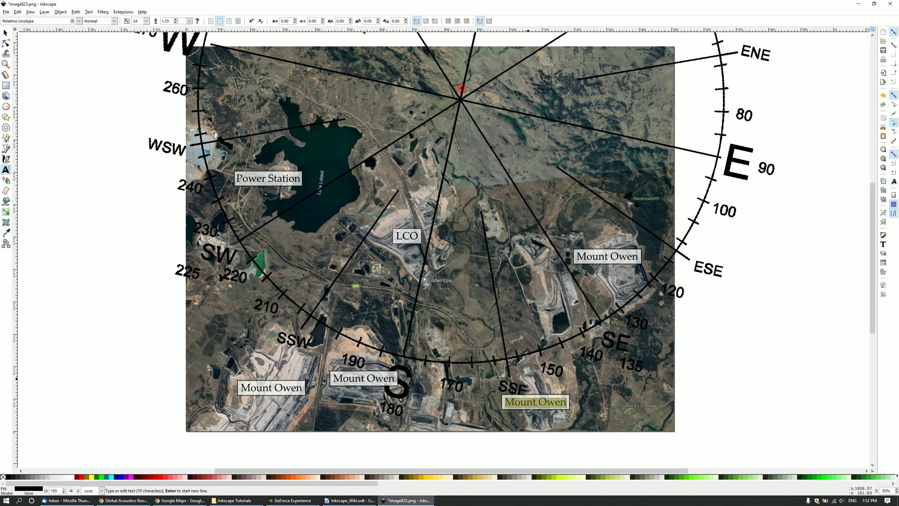
pyautogui.write('Glendell')
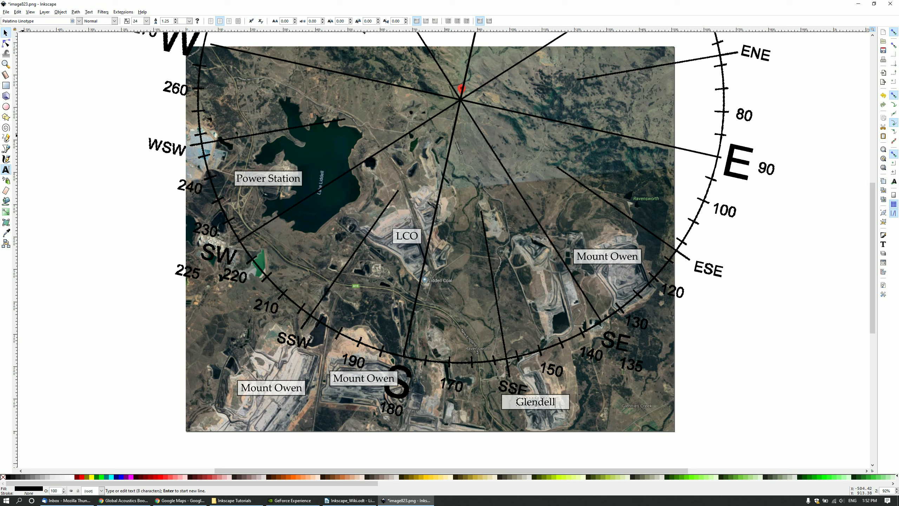
pyautogui.click(6, 33)
pyautogui.moveTo(573, 403); pyautogui.dragTo(562, 402)
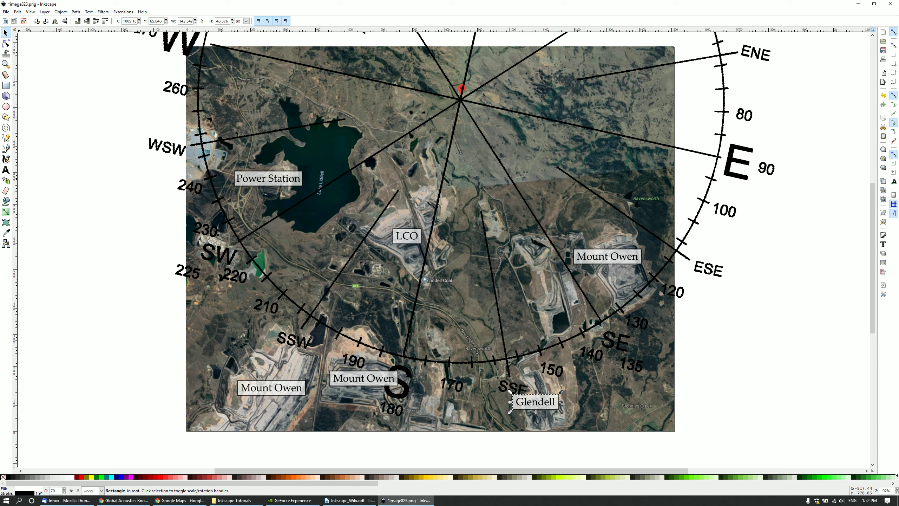
# Rename the lower-middle and lower-left labels to 'Ravensworth' and 'HVO North'.
pyautogui.click(6, 170)
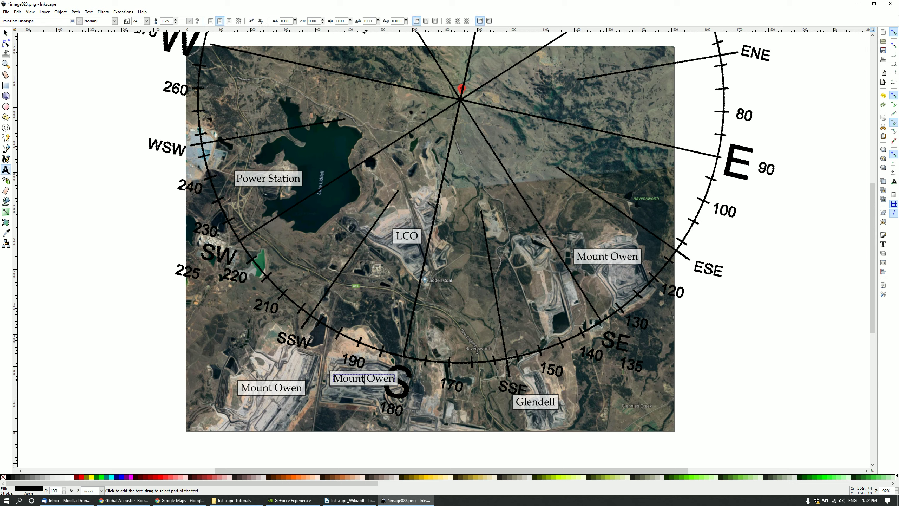
pyautogui.tripleClick(363, 383)
pyautogui.write('Ravensworth')
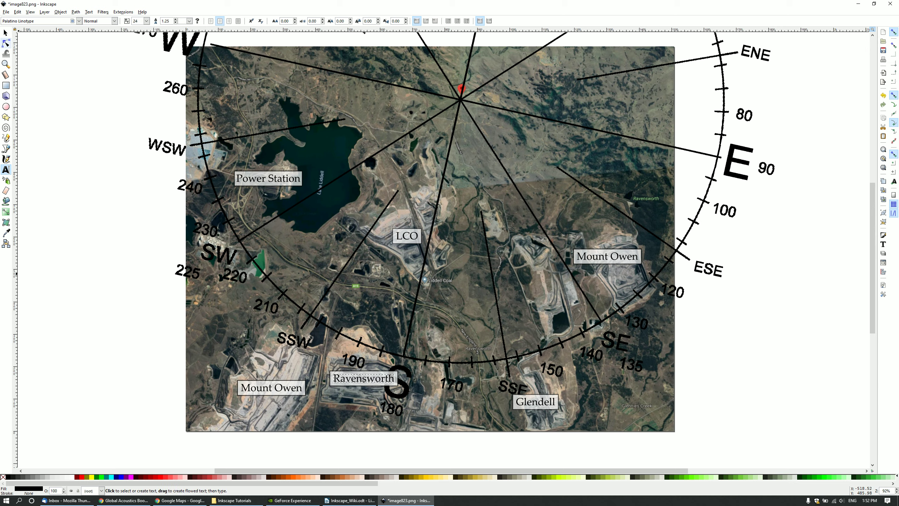
pyautogui.tripleClick(272, 389)
pyautogui.write('HVO')
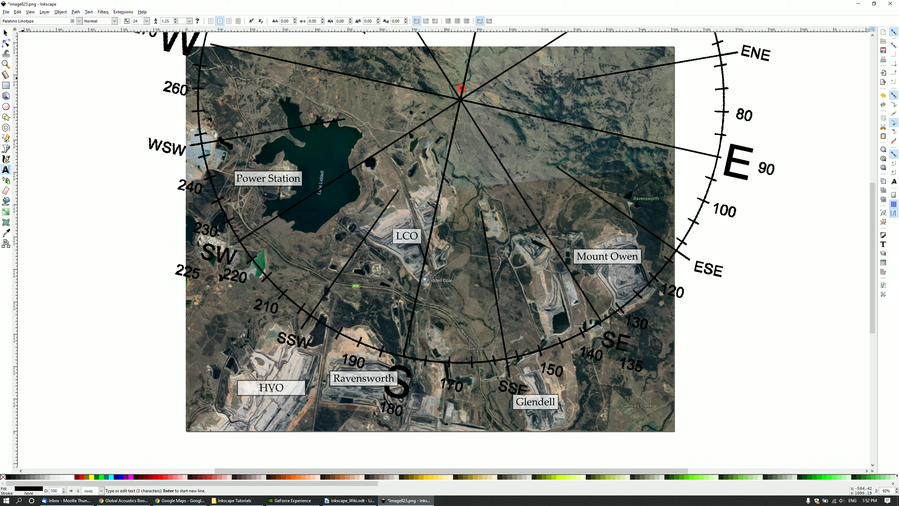
pyautogui.write(' North')
# Narrow the HVO North box to about 184 px to fit its name.
pyautogui.click(5, 33)
pyautogui.click(303, 391)
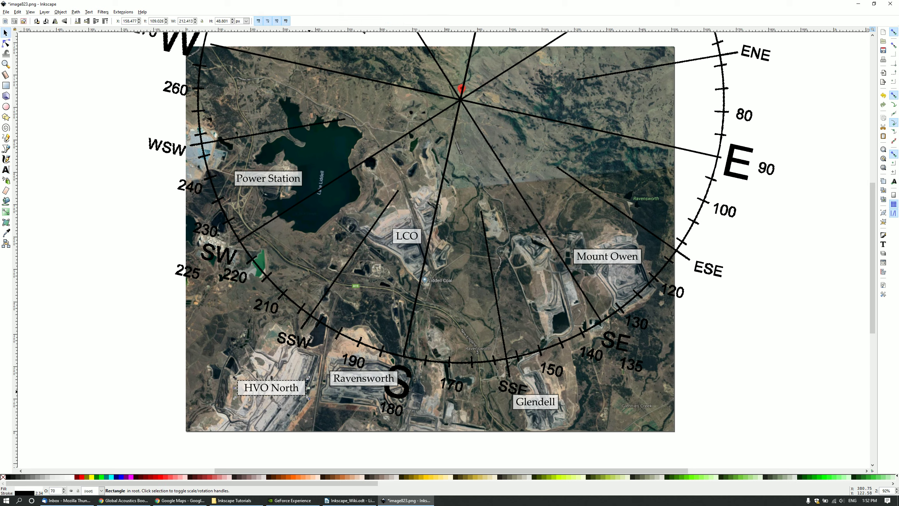
pyautogui.moveTo(309, 388); pyautogui.dragTo(301, 388)
pyautogui.scroll(4, 405, 365)
pyautogui.scroll(-1, 406, 363)
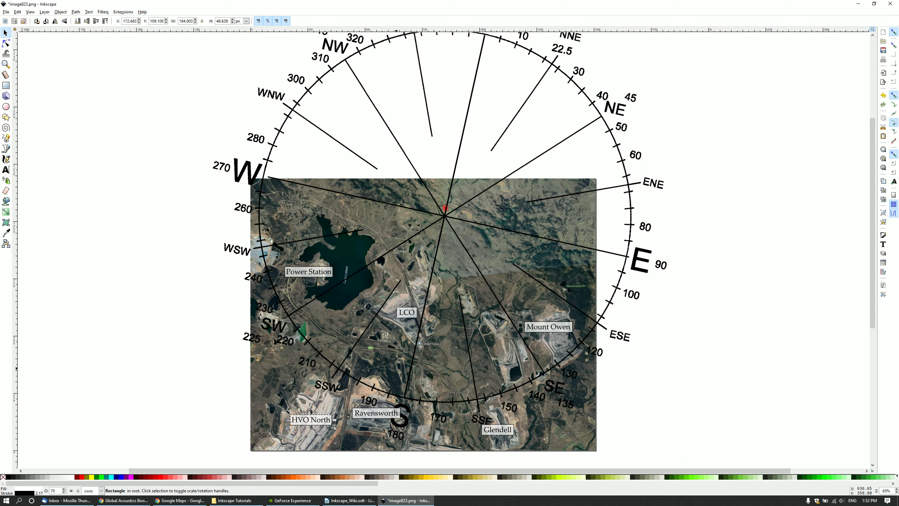
pyautogui.scroll(-8, 406, 363)
pyautogui.scroll(4, 406, 364)
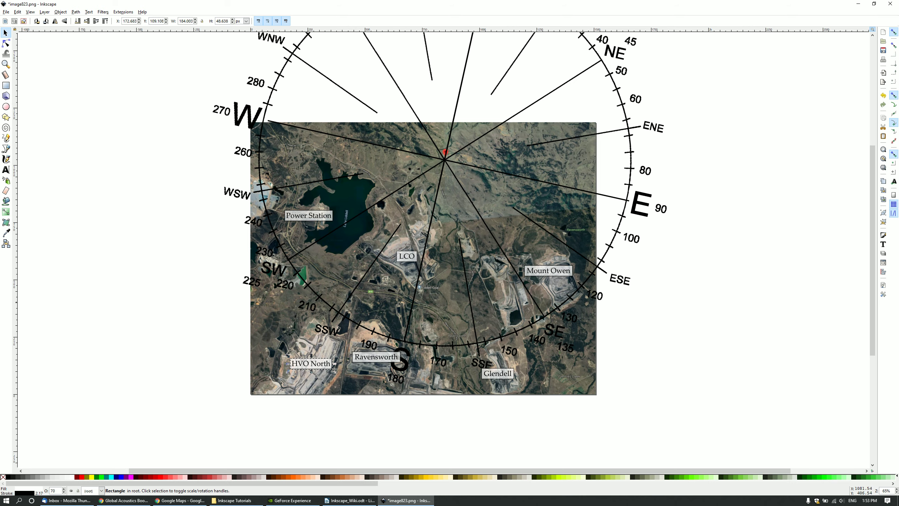
# Shift the eastern Mount Owen label and its box further left.
pyautogui.scroll(2, 482, 269)
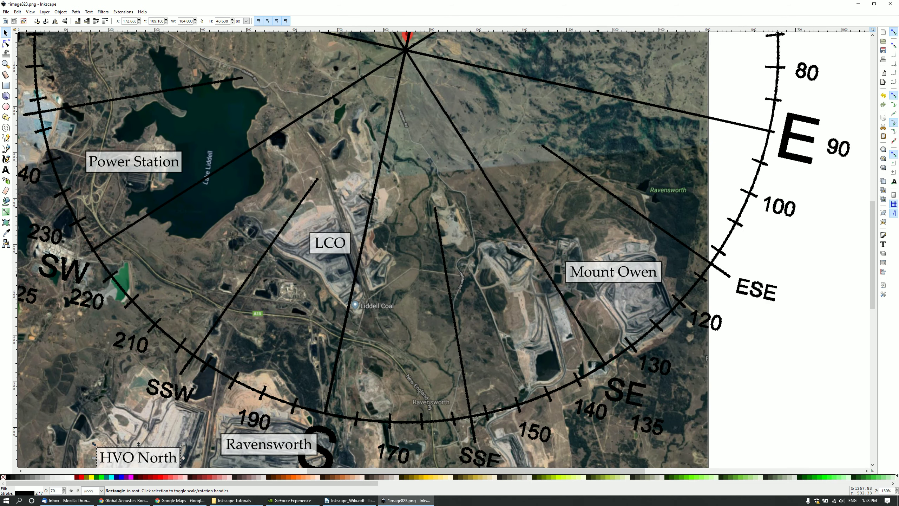
pyautogui.click(613, 272)
pyautogui.keyDown('shift'); pyautogui.click(614, 276); pyautogui.keyUp('shift')
pyautogui.moveTo(614, 275); pyautogui.dragTo(538, 279)
# Move the LCO label up onto its mine area.
pyautogui.scroll(1, 453, 262)
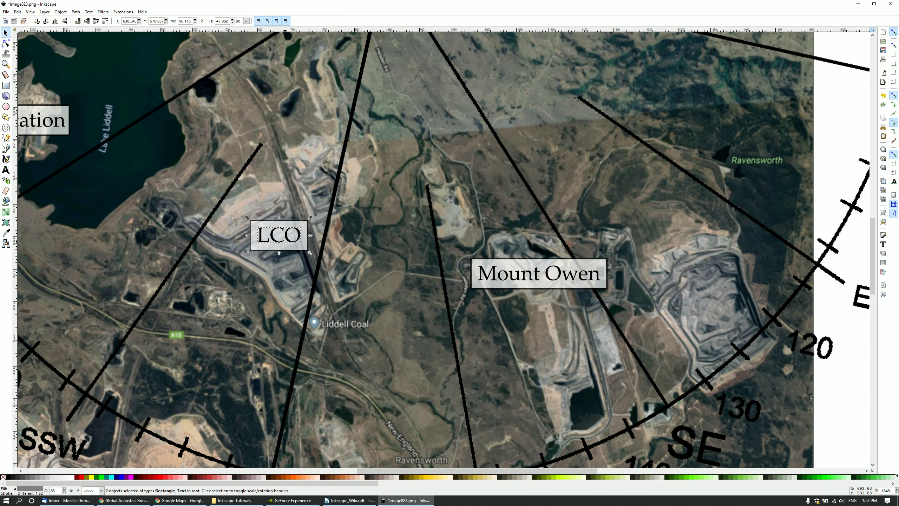
pyautogui.moveTo(279, 239); pyautogui.dragTo(296, 168)
pyautogui.scroll(-1, 294, 172)
pyautogui.scroll(-1, 294, 175)
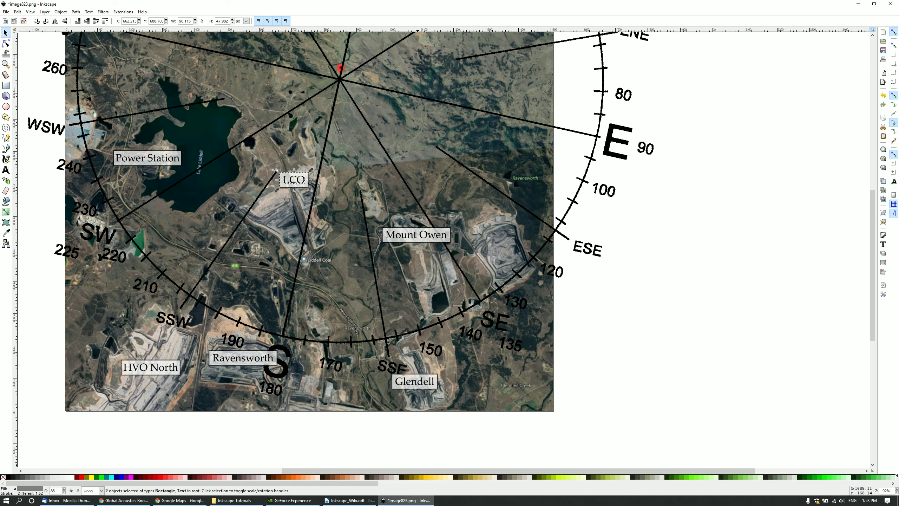
pyautogui.moveTo(418, 470); pyautogui.dragTo(372, 471)
pyautogui.scroll(-2, 360, 402)
pyautogui.scroll(4, 360, 403)
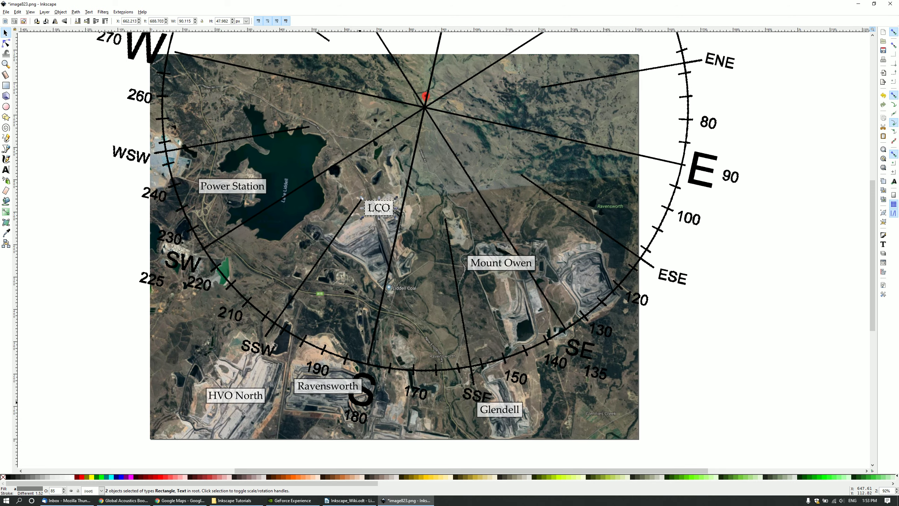
pyautogui.scroll(-1, 356, 367)
pyautogui.scroll(2, 356, 367)
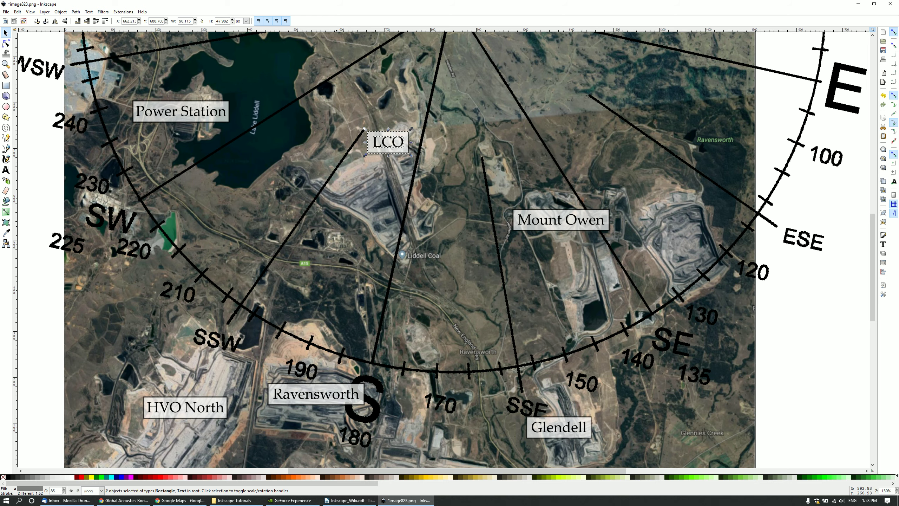
pyautogui.scroll(4, 338, 364)
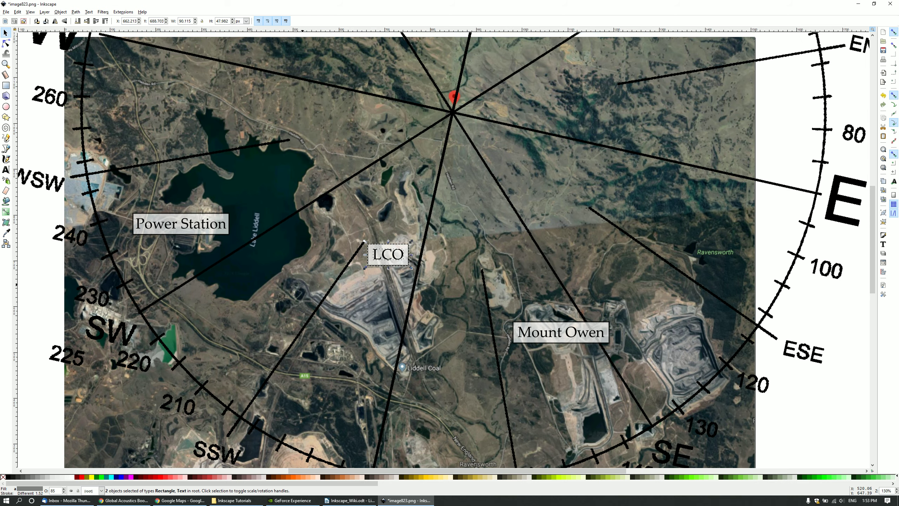
pyautogui.scroll(2, 442, 278)
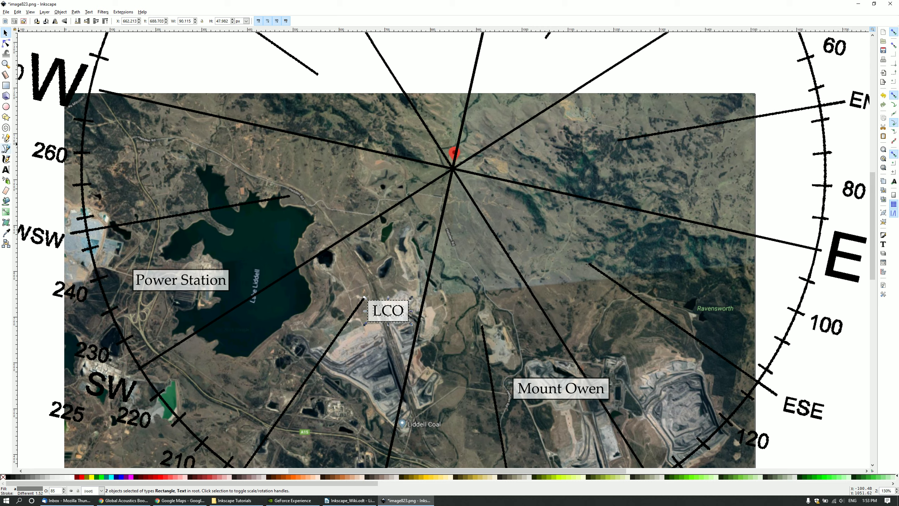
pyautogui.click(5, 148)
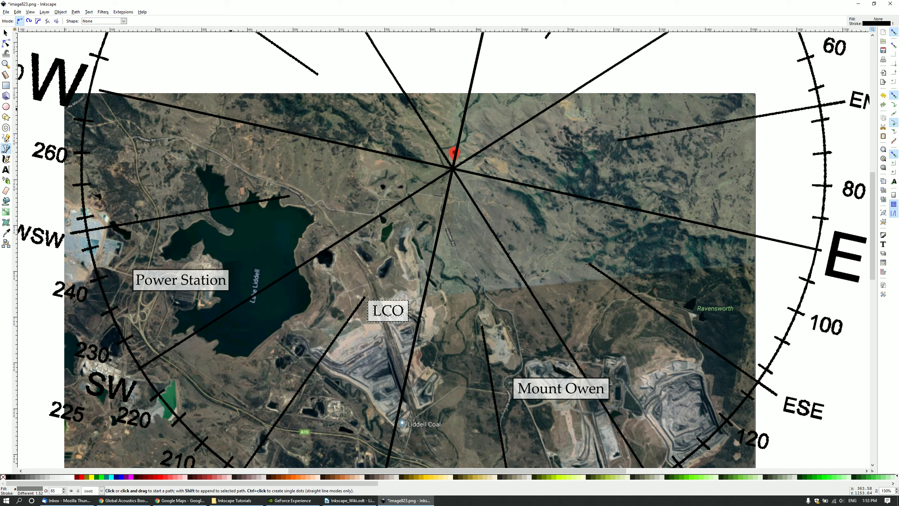
# Draw a first road path from the map's top past LCO, then delete it.
pyautogui.click(229, 93)
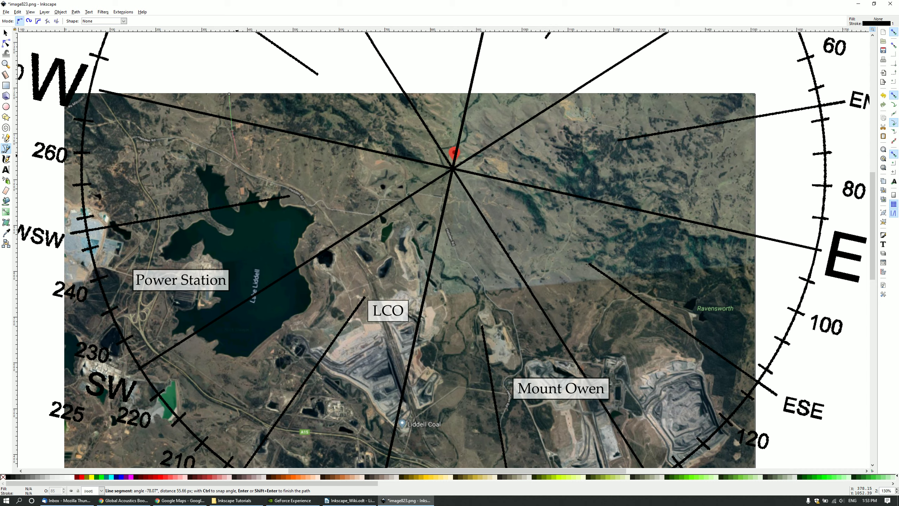
pyautogui.click(238, 156)
pyautogui.click(247, 170)
pyautogui.click(266, 178)
pyautogui.click(297, 188)
pyautogui.click(324, 210)
pyautogui.click(342, 235)
pyautogui.click(375, 286)
pyautogui.press('Return')
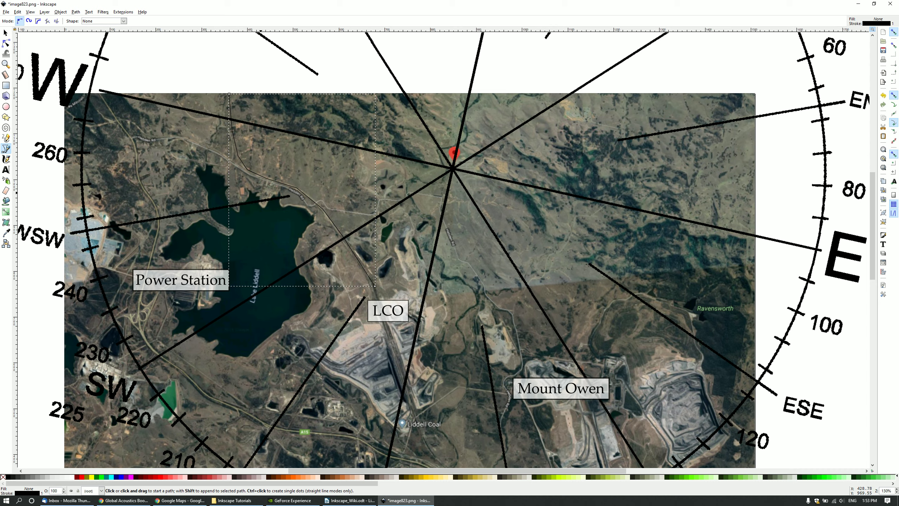
pyautogui.press('Delete')
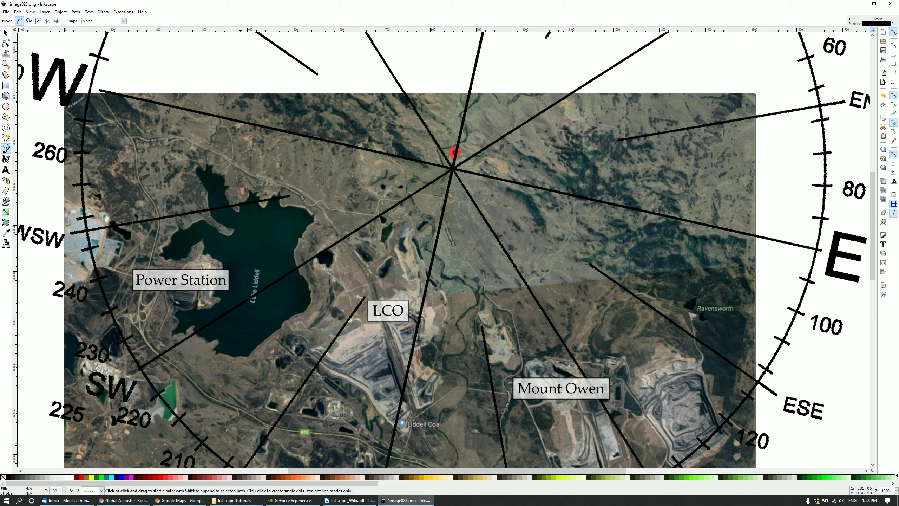
# Redraw the road route as a six-node path from the top edge south past LCO.
pyautogui.click(228, 95)
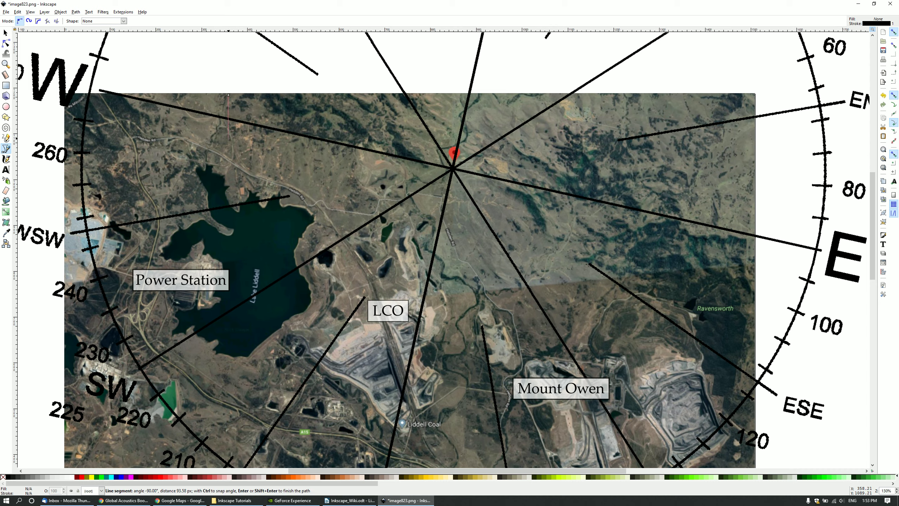
pyautogui.click(245, 171)
pyautogui.click(307, 195)
pyautogui.click(354, 252)
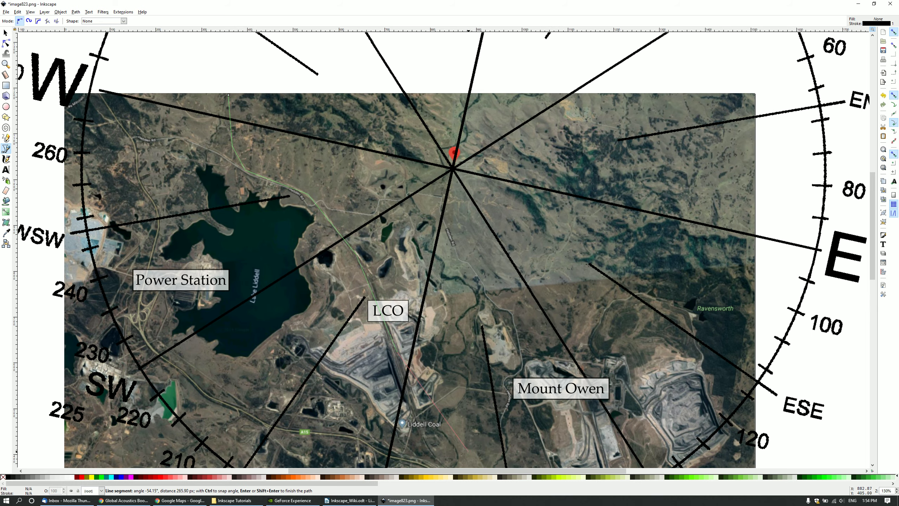
pyautogui.click(430, 449)
pyautogui.scroll(-2, 450, 461)
pyautogui.scroll(1, 452, 373)
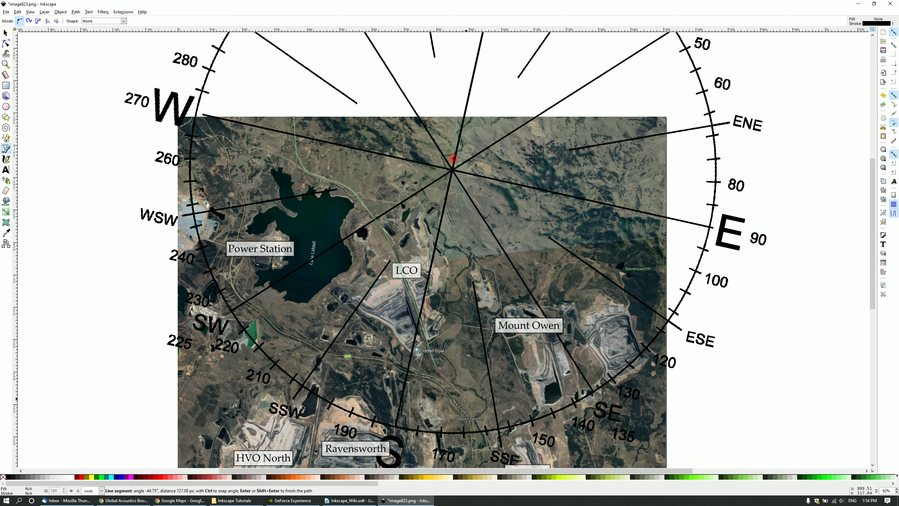
pyautogui.click(466, 394)
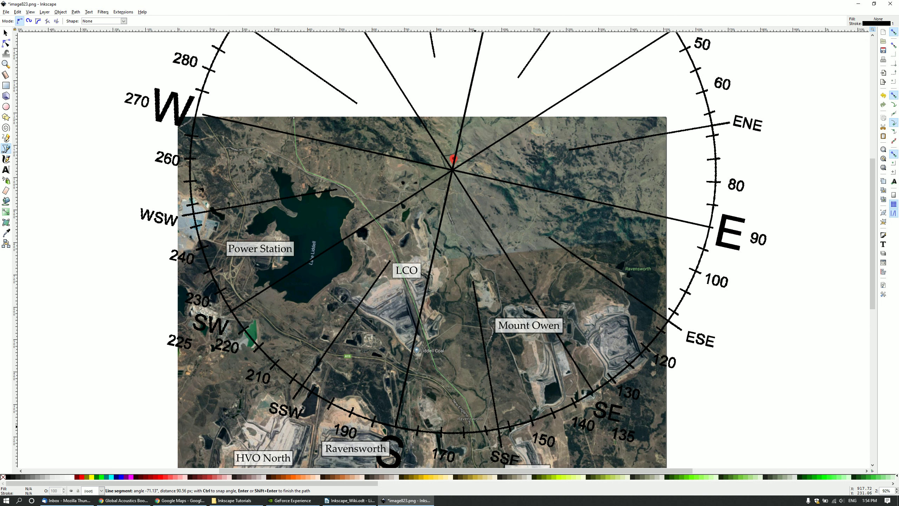
pyautogui.press('Return')
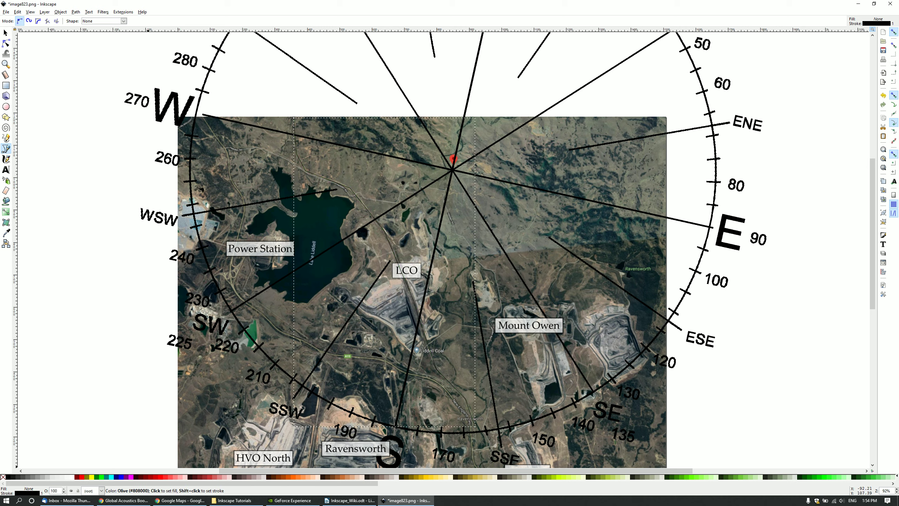
# Give the road route a red stroke 3 px wide, then deselect it.
pyautogui.rightClick(82, 476)
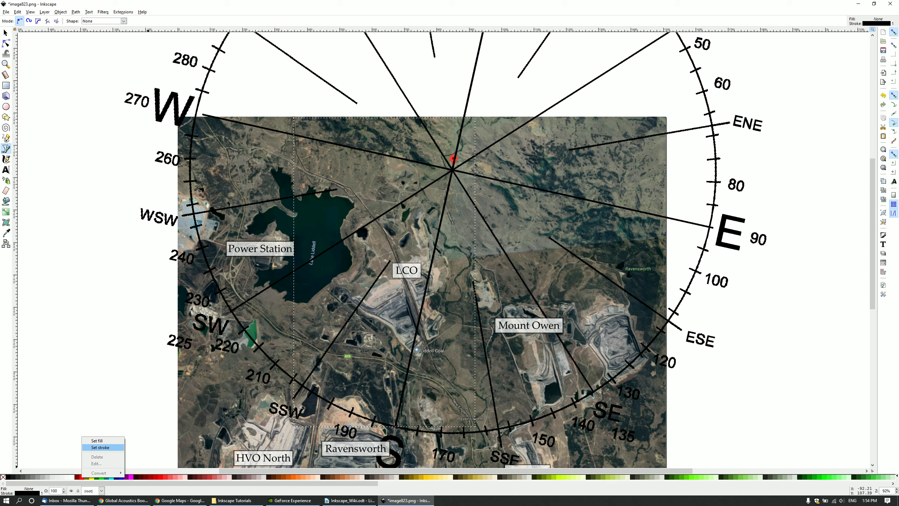
pyautogui.click(100, 448)
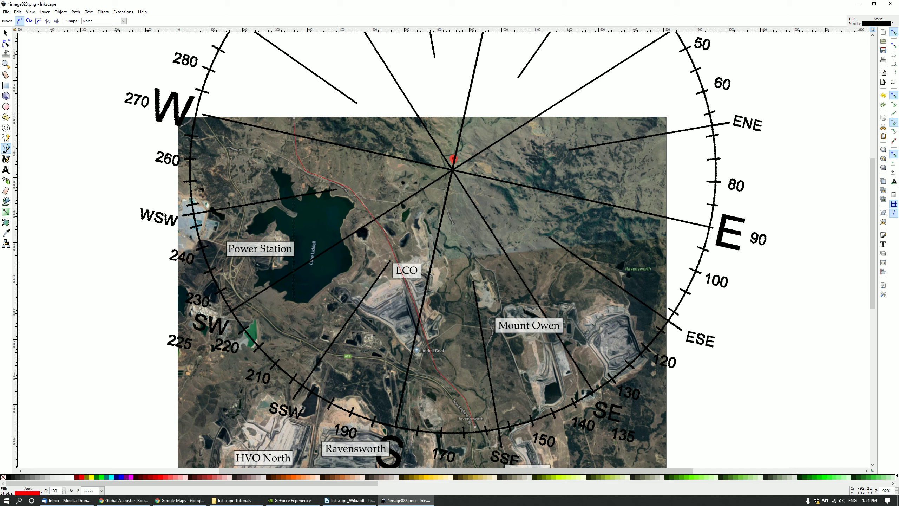
pyautogui.hotkey('shift', 'ctrl', 'f')
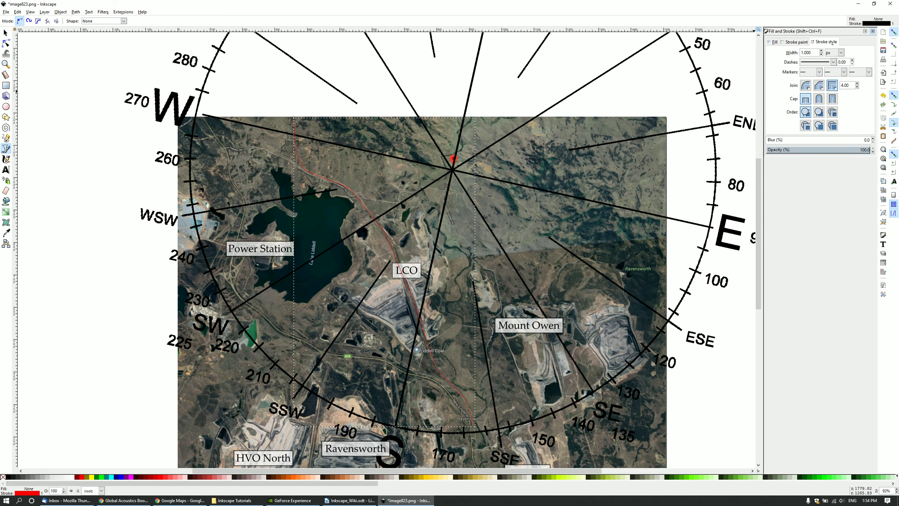
pyautogui.click(803, 52)
pyautogui.press('Return')
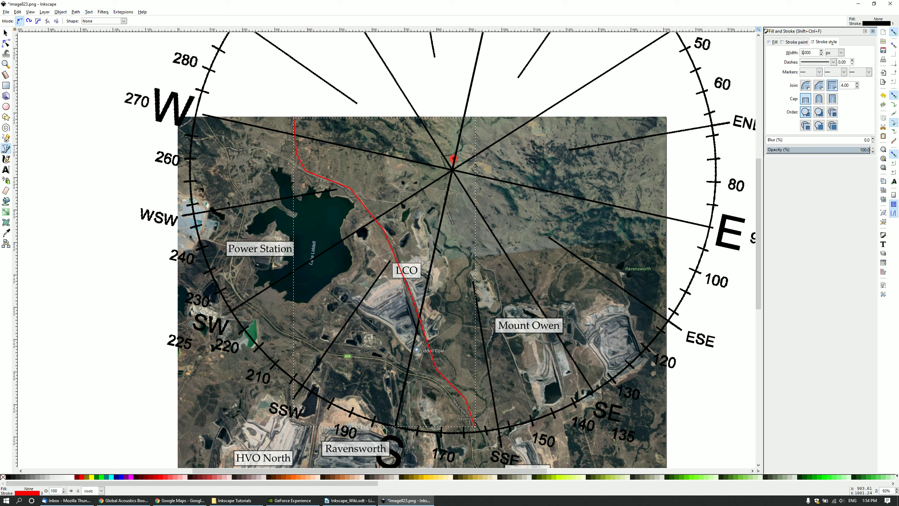
pyautogui.press('Escape')
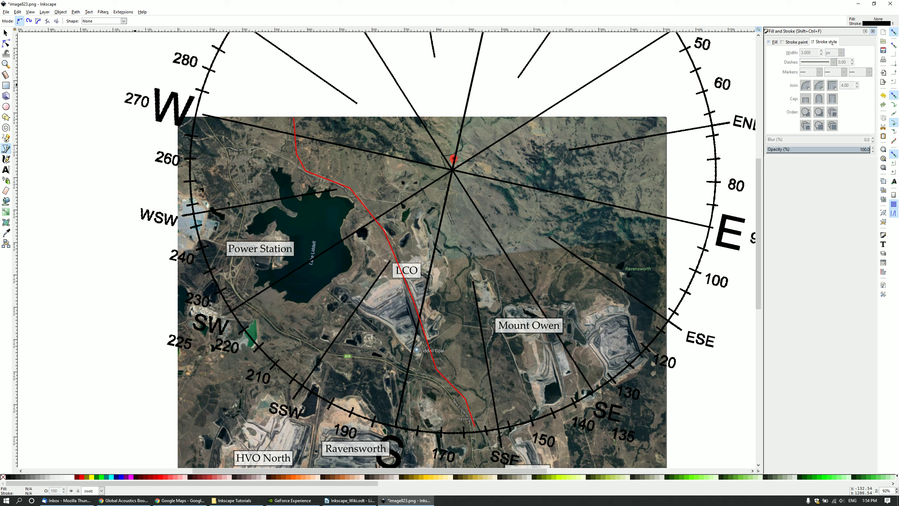
# Select the LCO label box and text and raise them to the top, above the red route.
pyautogui.press('s')
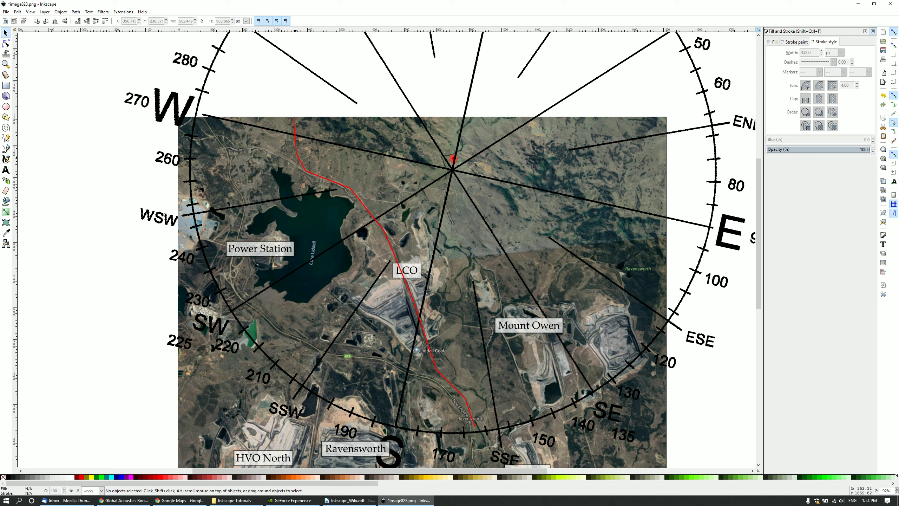
pyautogui.click(302, 162)
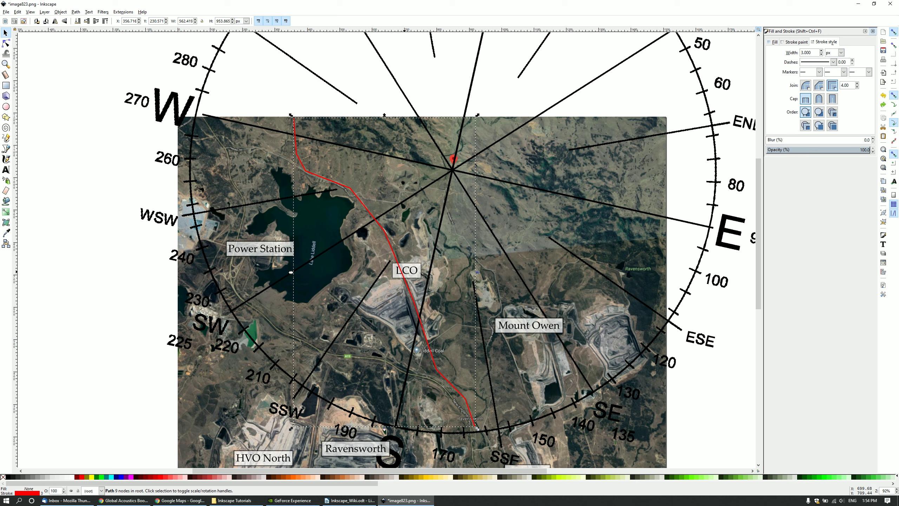
pyautogui.click(407, 272)
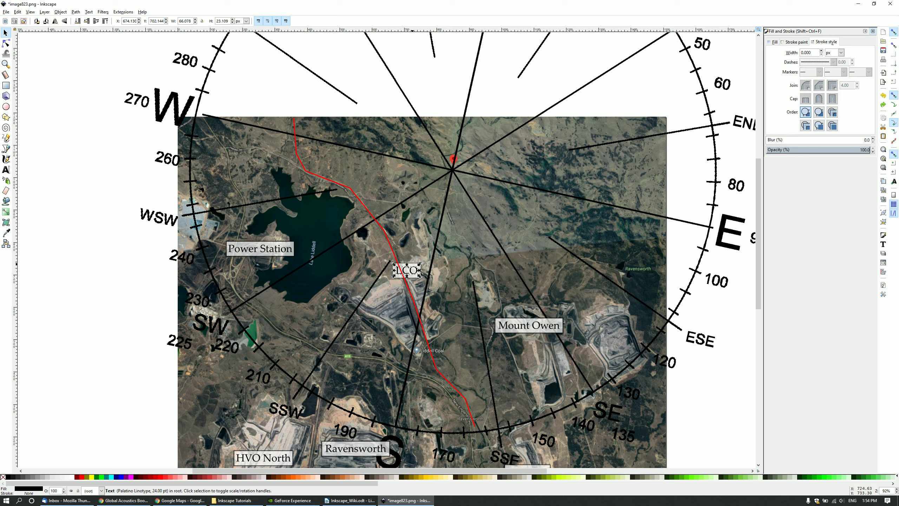
pyautogui.keyDown('shift'); pyautogui.click(407, 273); pyautogui.keyUp('shift')
pyautogui.rightClick(410, 270)
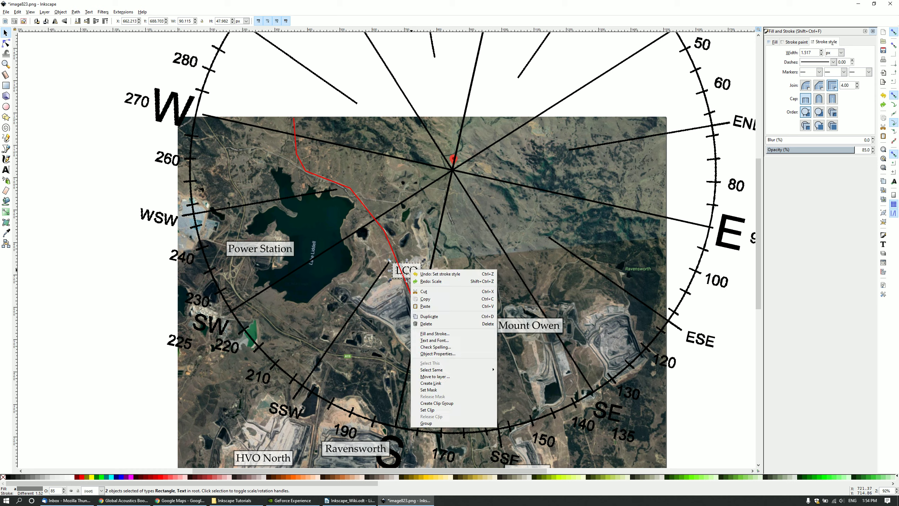
pyautogui.press('Escape')
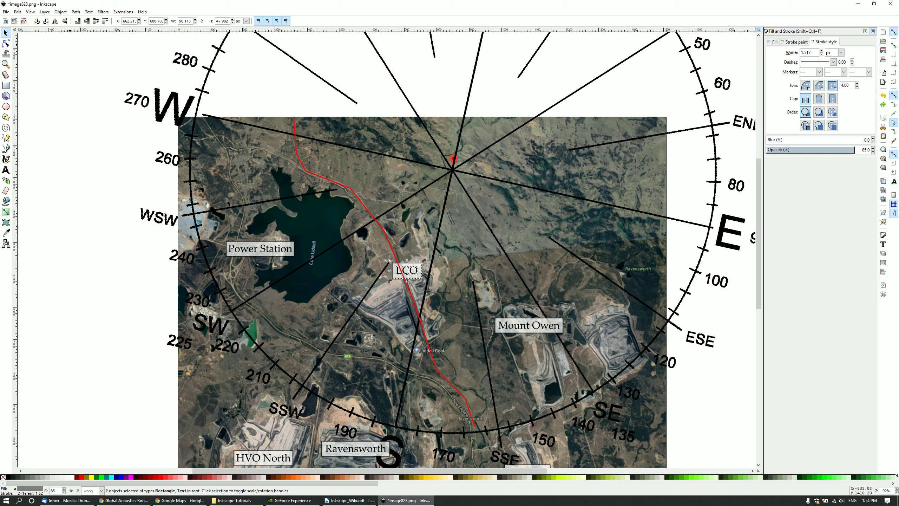
pyautogui.hotkey('alt', 'o')
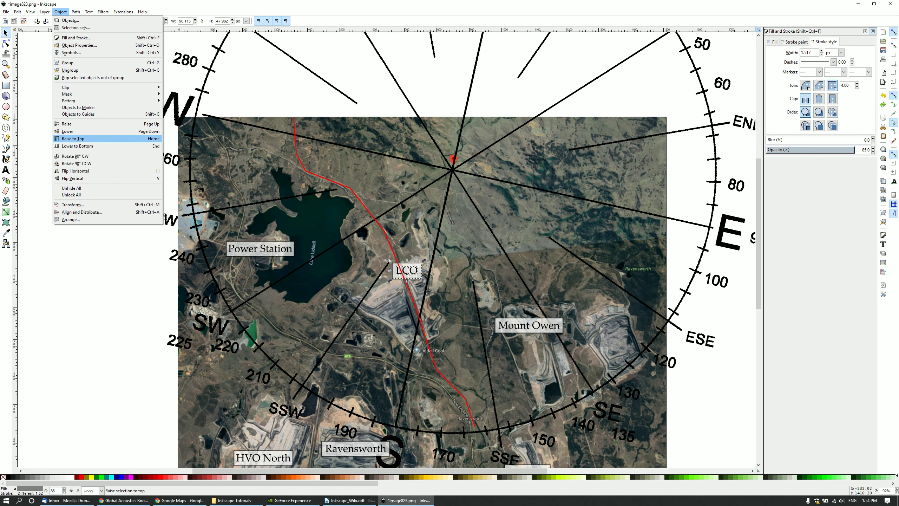
pyautogui.click(70, 124)
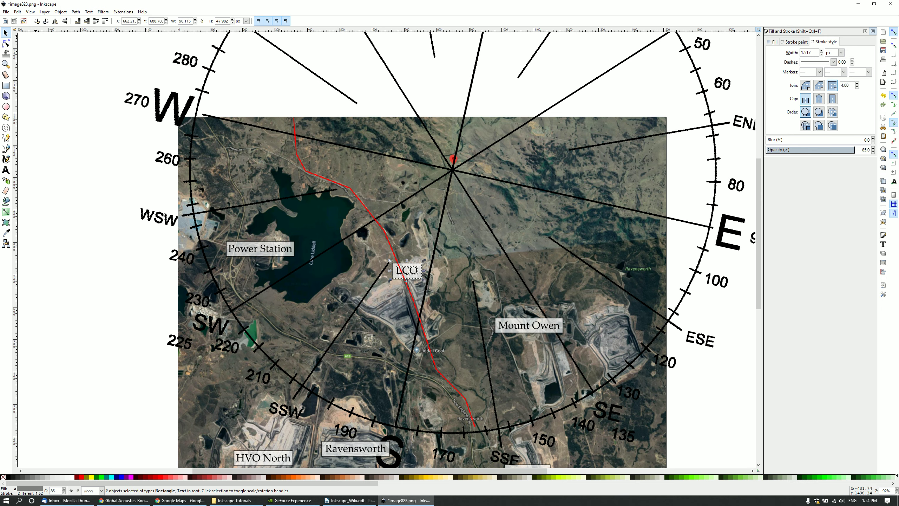
pyautogui.hotkey('alt', 'o')
pyautogui.press('Up')
pyautogui.press('Return')
pyautogui.press('Escape')
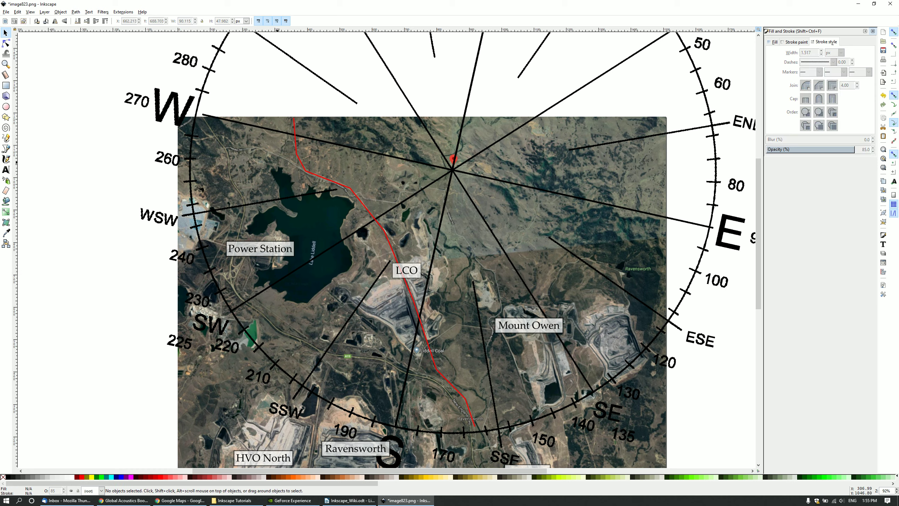
# With the Node tool, nudge a route bend onto the road and curve the lakeside segment.
pyautogui.keyDown('ctrl'); pyautogui.scroll(3, 288, 149); pyautogui.keyUp('ctrl')
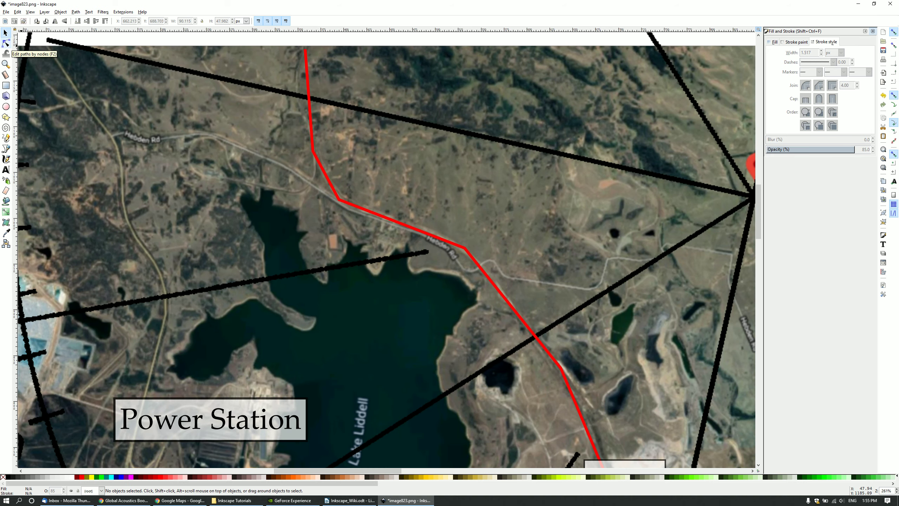
pyautogui.click(5, 43)
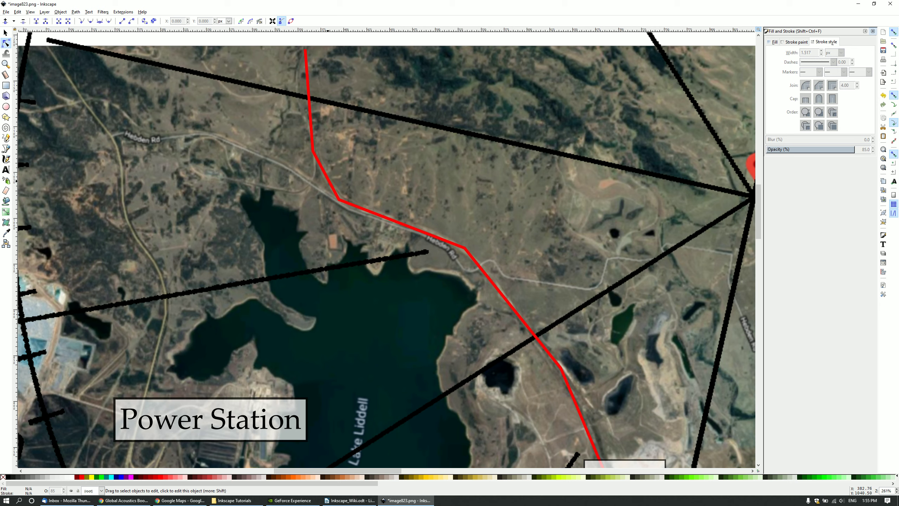
pyautogui.click(541, 345)
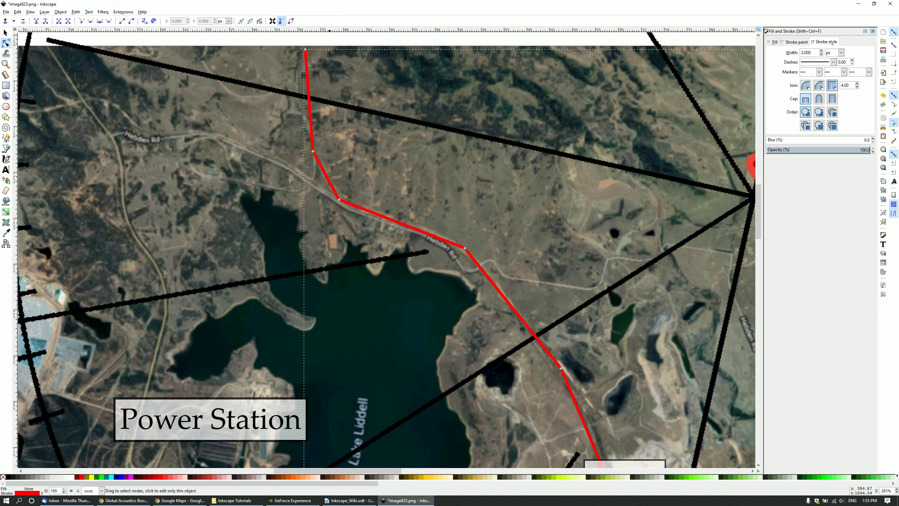
pyautogui.moveTo(339, 200); pyautogui.dragTo(324, 175)
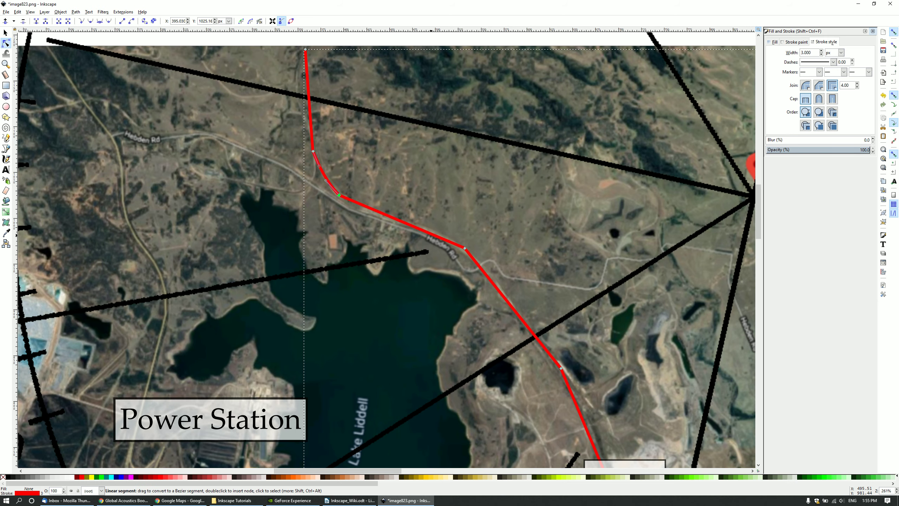
pyautogui.moveTo(432, 235); pyautogui.dragTo(429, 233)
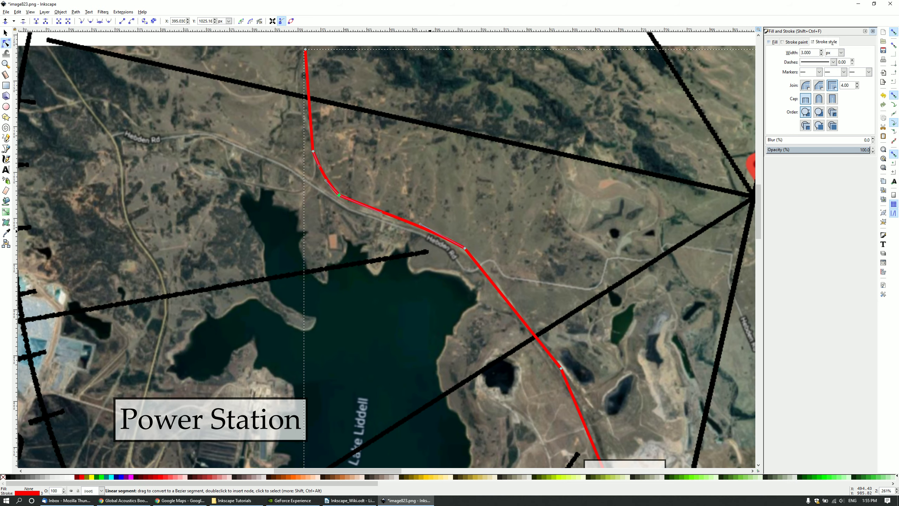
pyautogui.scroll(-10, 387, 248)
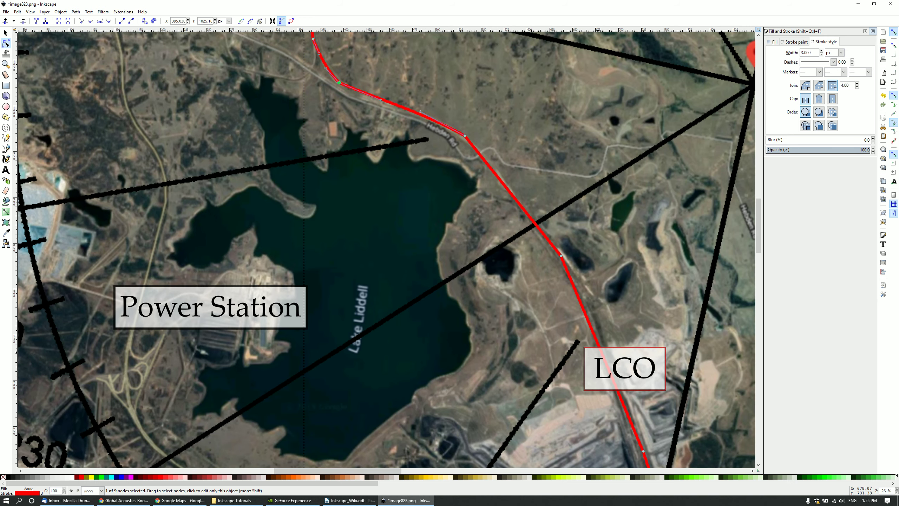
pyautogui.scroll(-1, 591, 443)
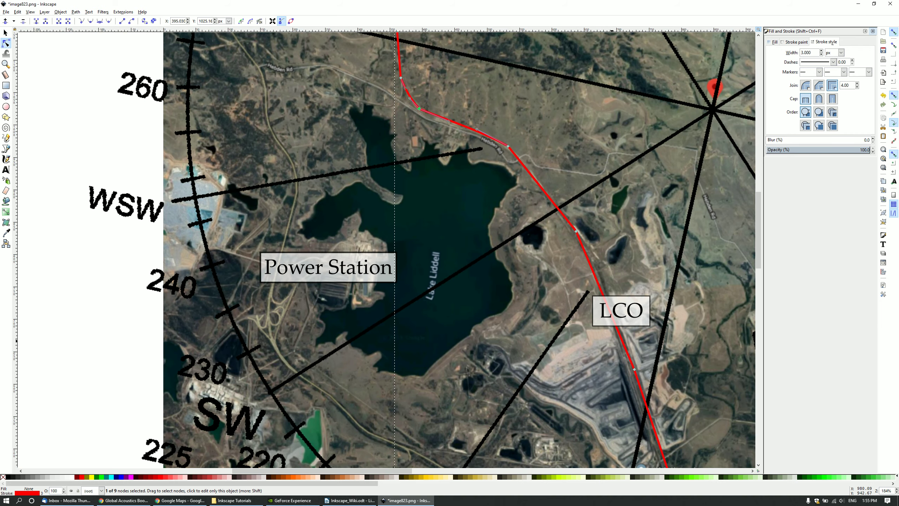
pyautogui.scroll(-5, 591, 443)
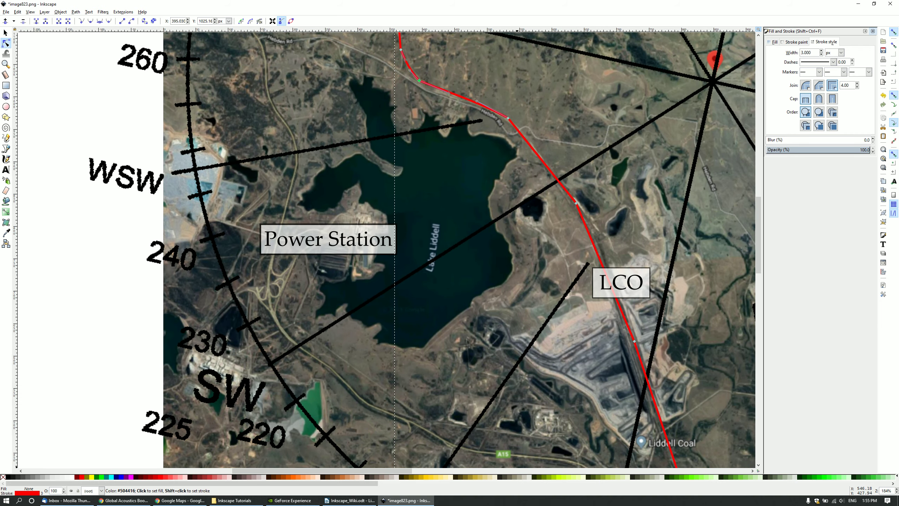
pyautogui.hscroll(15, 386, 250)
pyautogui.scroll(-7, 386, 250)
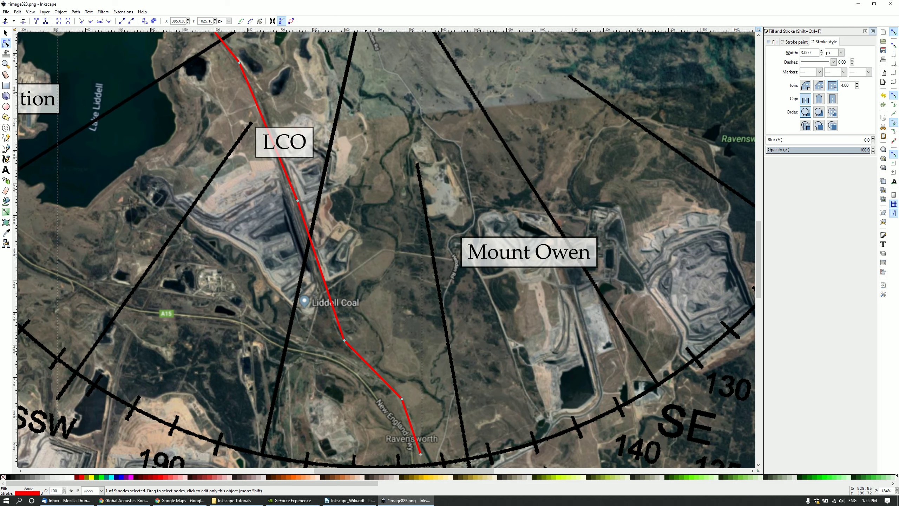
# Fix the bend near Liddell Coal, pull the end point onto the road, and curve segments beside LCO.
pyautogui.moveTo(345, 339); pyautogui.dragTo(339, 333)
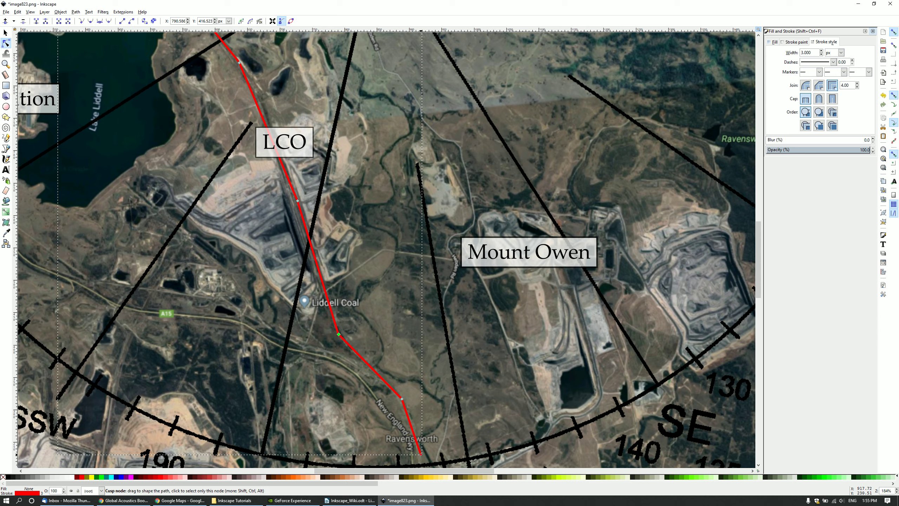
pyautogui.moveTo(420, 452); pyautogui.dragTo(398, 393)
pyautogui.scroll(8, 386, 248)
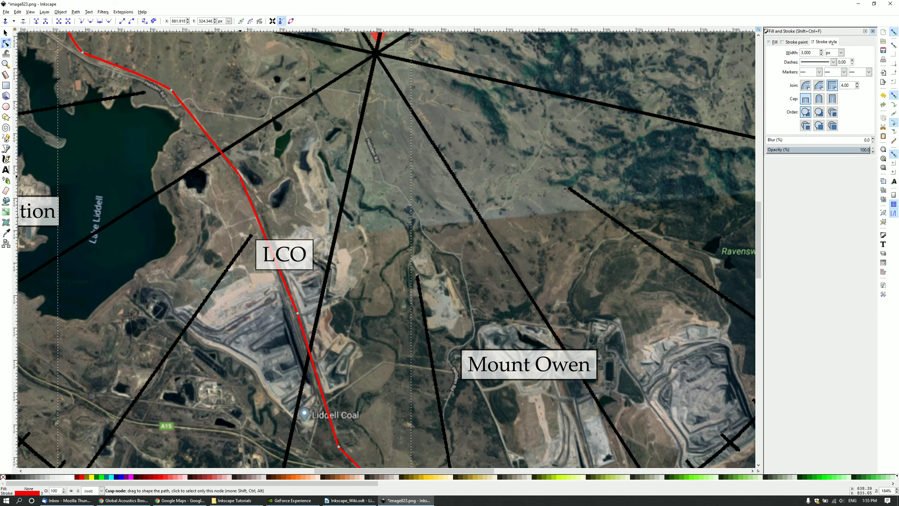
pyautogui.moveTo(239, 174); pyautogui.dragTo(237, 174)
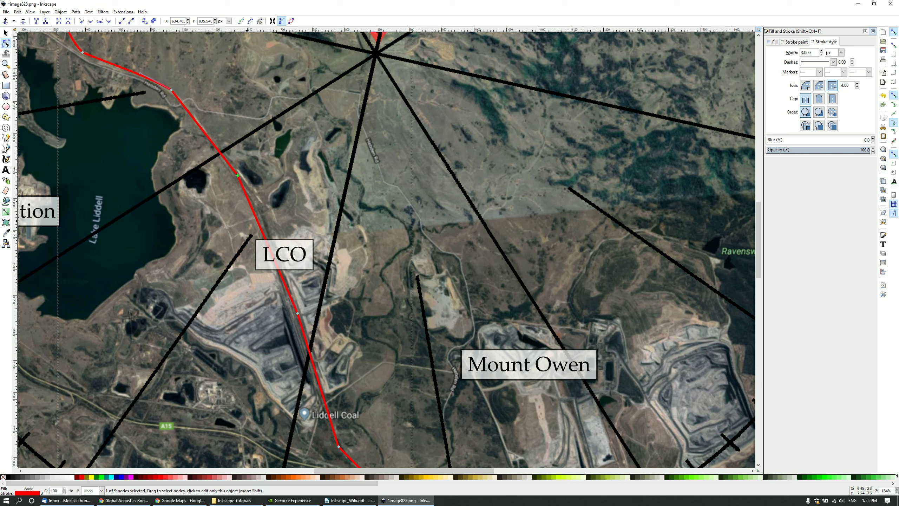
pyautogui.moveTo(254, 199); pyautogui.dragTo(256, 198)
pyautogui.scroll(-1, 159, 235)
pyautogui.moveTo(320, 471); pyautogui.dragTo(212, 471)
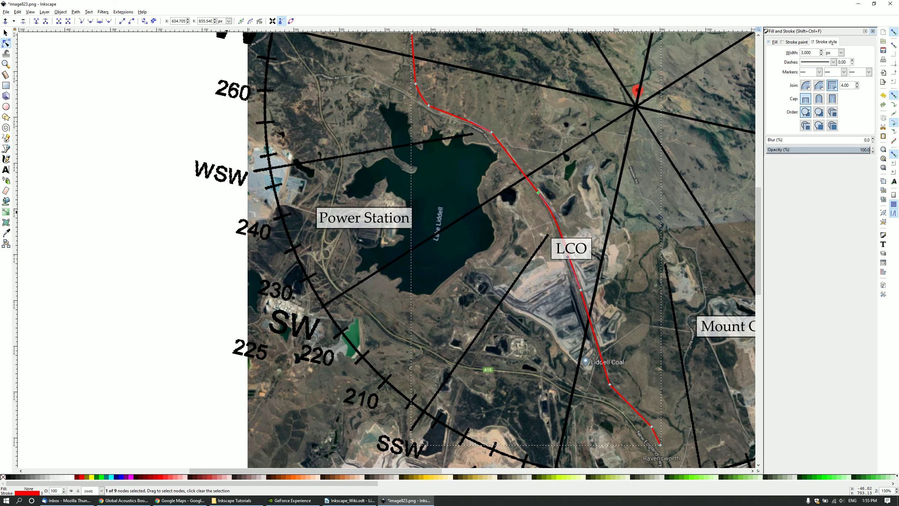
pyautogui.scroll(3, 226, 336)
pyautogui.scroll(2, 345, 166)
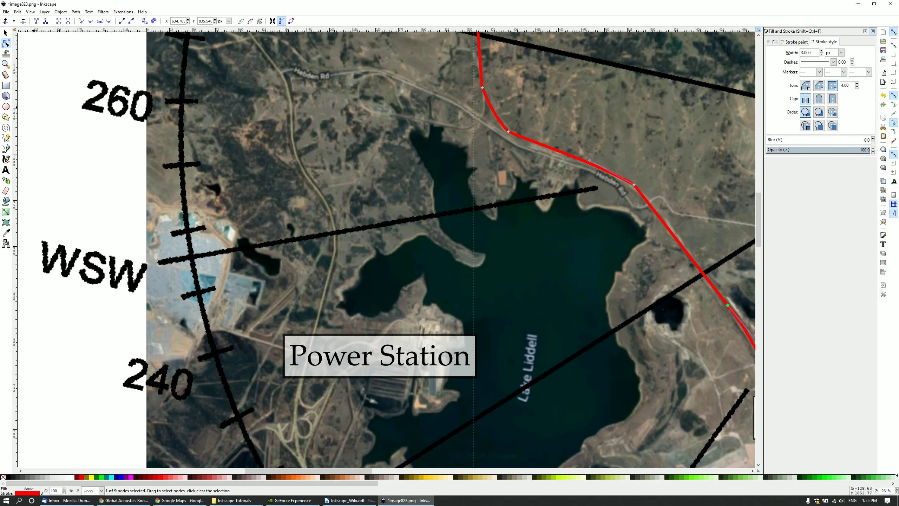
# Draw a loop path north of Lake Liddell starting and ending on the red route.
pyautogui.click(6, 148)
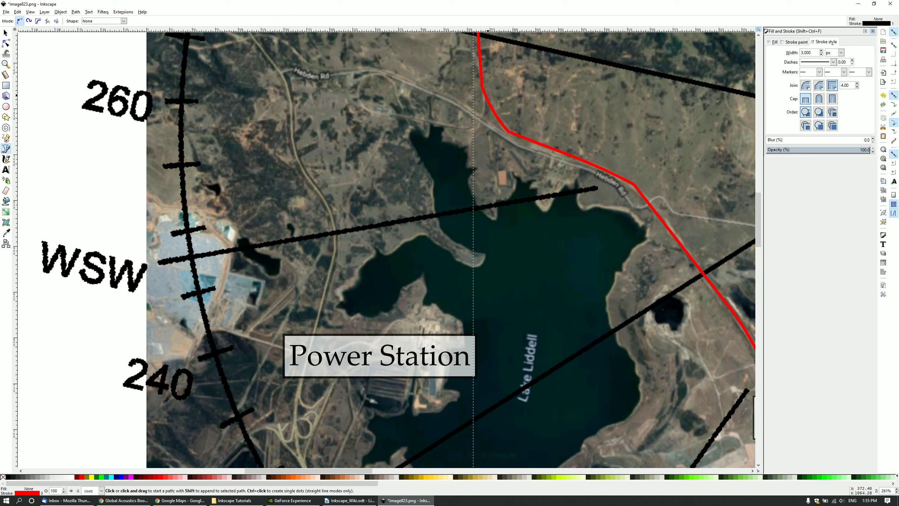
pyautogui.click(485, 93)
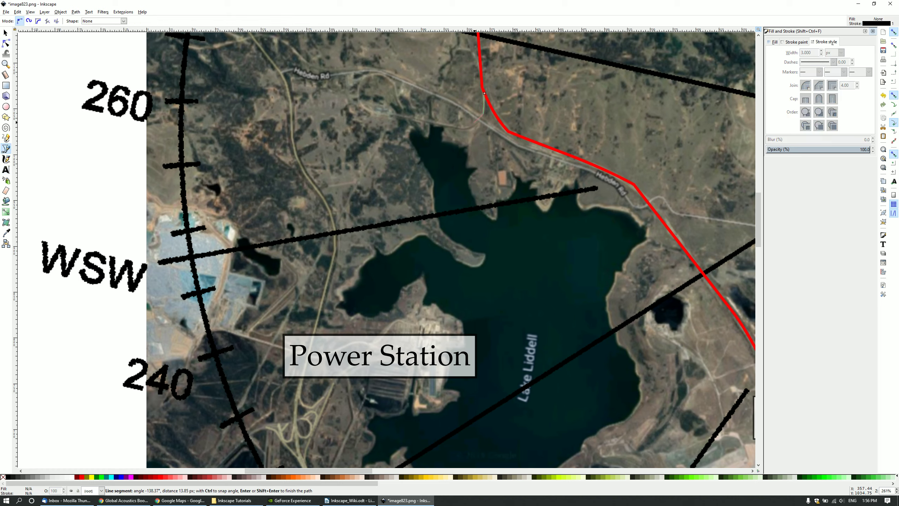
pyautogui.click(470, 126)
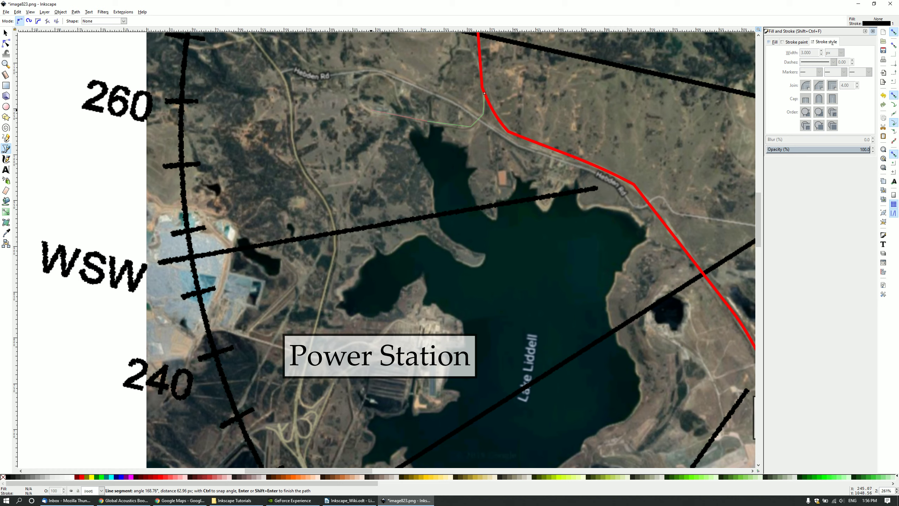
pyautogui.moveTo(371, 111); pyautogui.dragTo(368, 109)
pyautogui.click(358, 93)
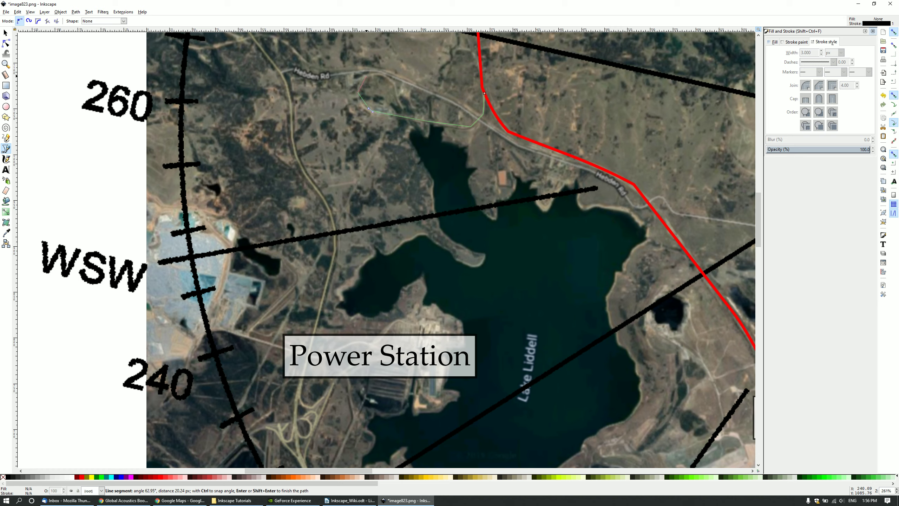
pyautogui.click(366, 76)
pyautogui.click(386, 75)
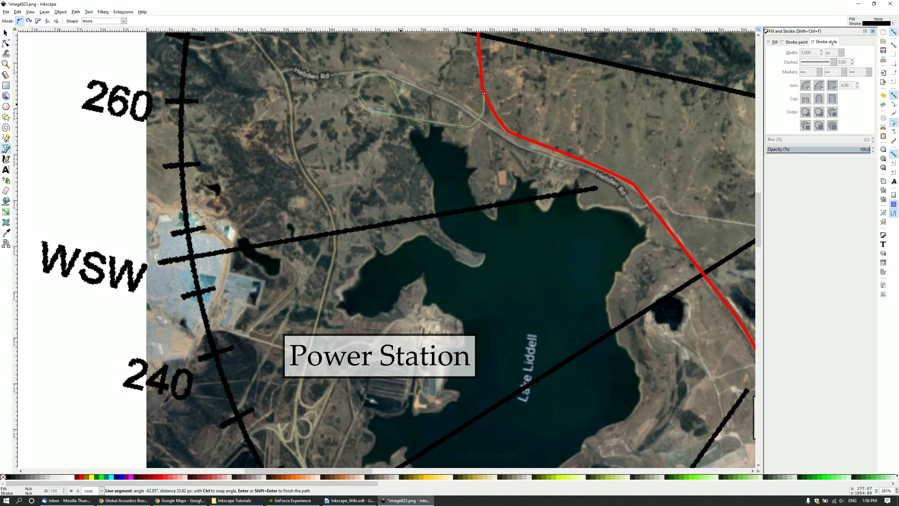
pyautogui.click(400, 103)
pyautogui.doubleClick(404, 116)
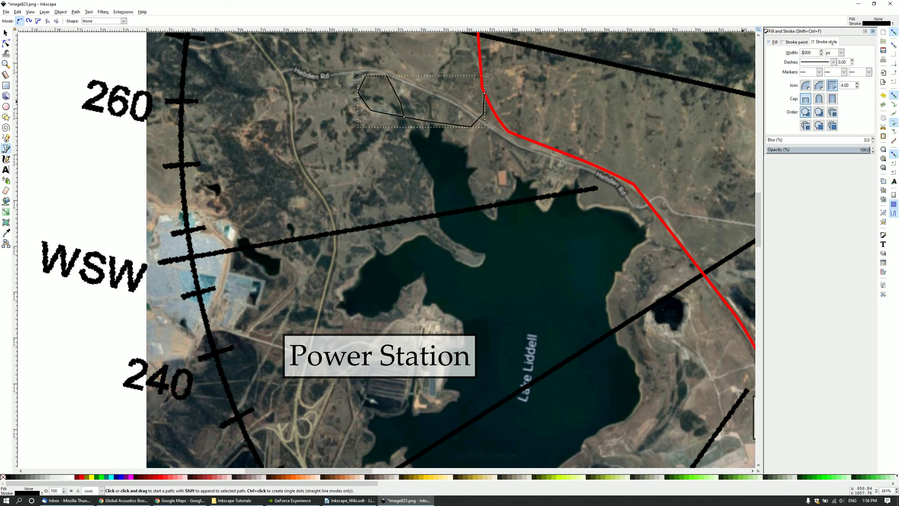
# Give the loop a 3 px red stroke and bow its top and left segments into curves.
pyautogui.press('Return')
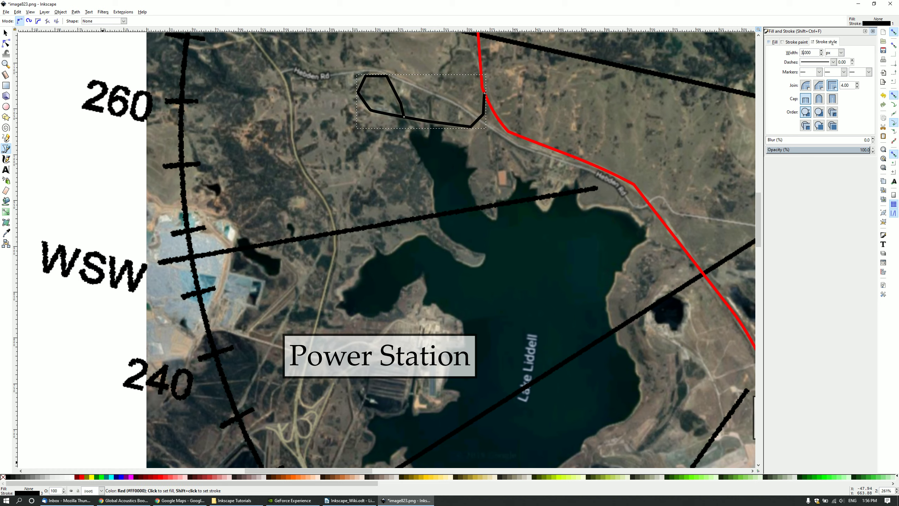
pyautogui.rightClick(82, 477)
pyautogui.click(99, 448)
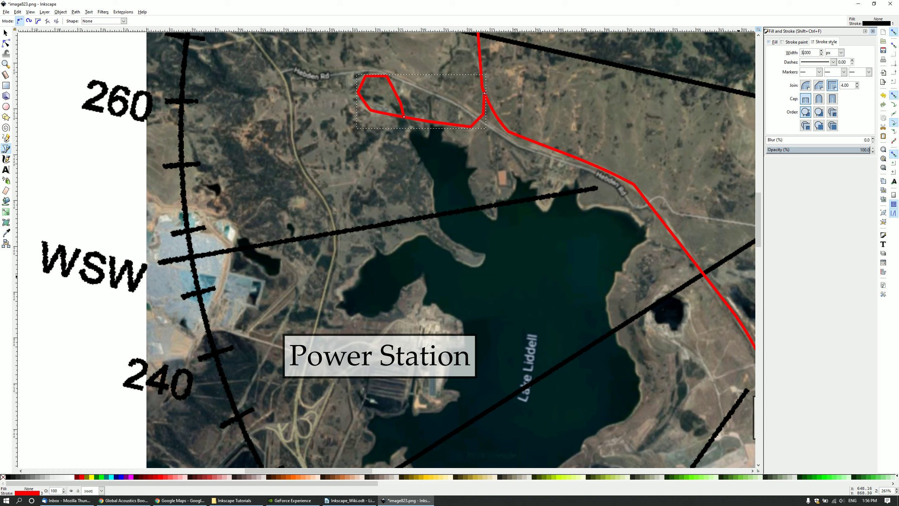
pyautogui.click(6, 43)
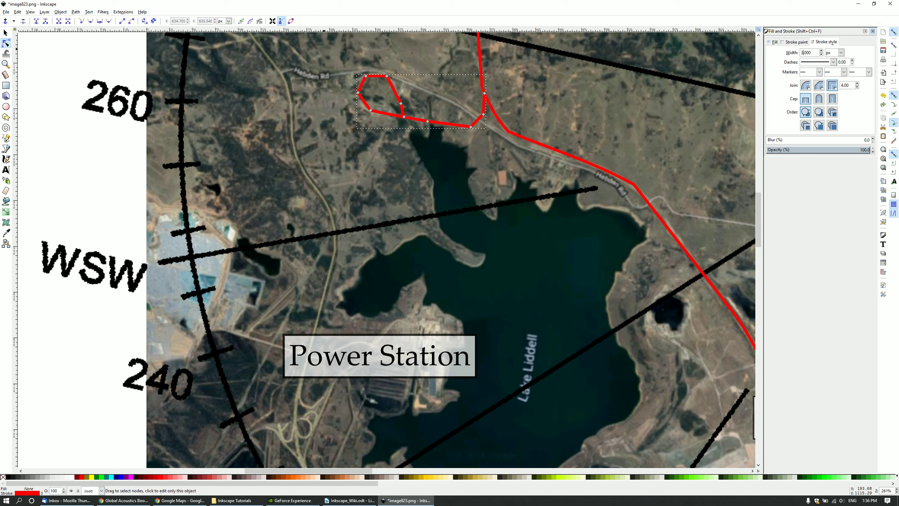
pyautogui.moveTo(376, 76); pyautogui.dragTo(397, 100)
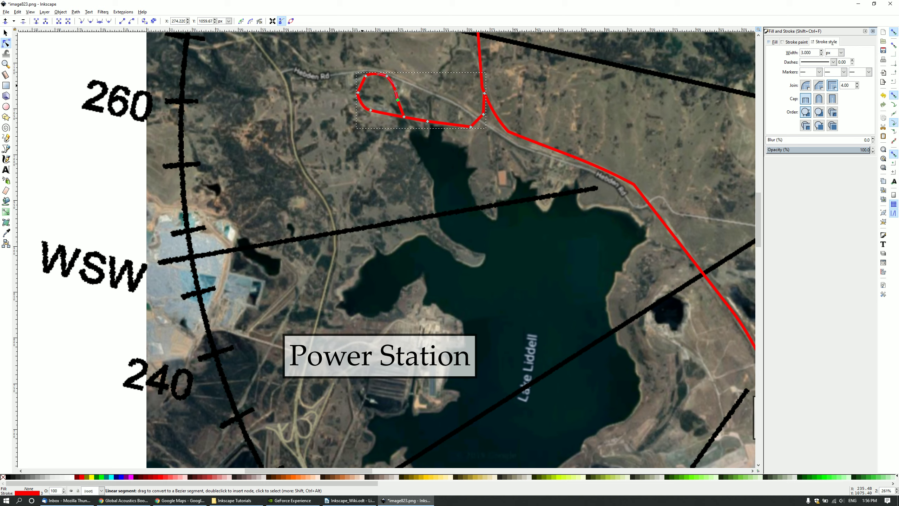
pyautogui.moveTo(362, 85); pyautogui.dragTo(360, 85)
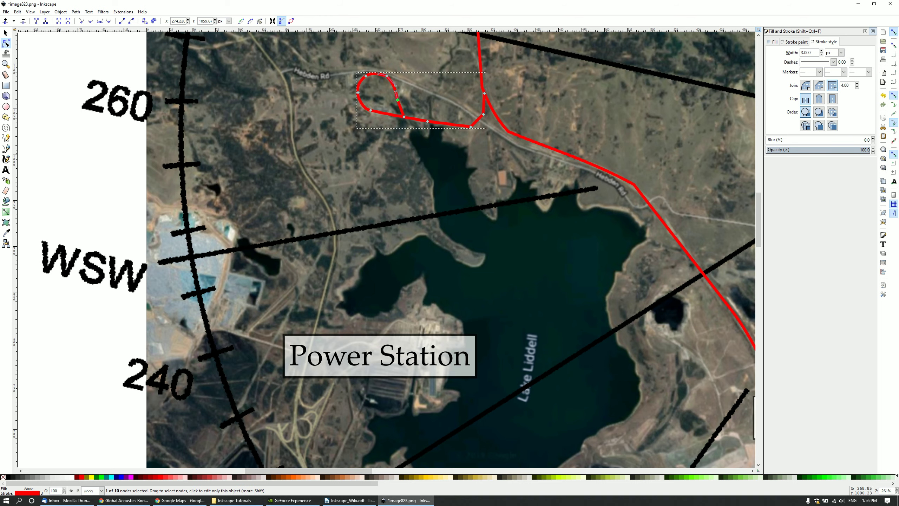
# Move the LCO label and its box slightly lower.
pyautogui.keyDown('ctrl'); pyautogui.scroll(-2, 492, 228); pyautogui.keyUp('ctrl')
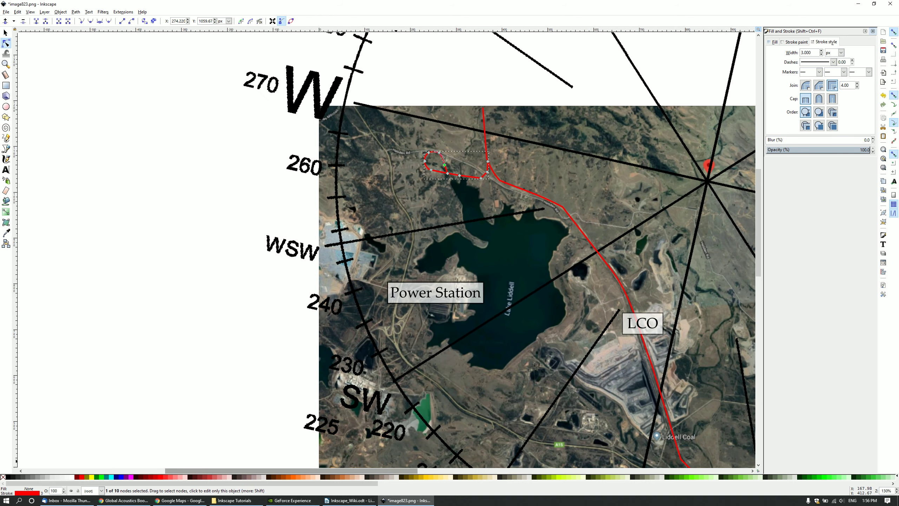
pyautogui.moveTo(396, 470); pyautogui.dragTo(490, 470)
pyautogui.keyDown('ctrl'); pyautogui.scroll(-1, 386, 429); pyautogui.keyUp('ctrl')
pyautogui.scroll(-11, 386, 428)
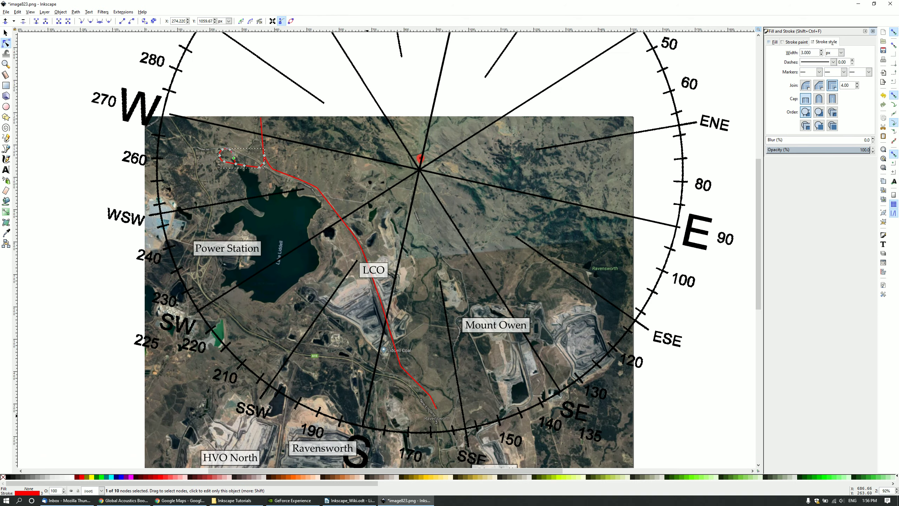
pyautogui.scroll(2, 347, 409)
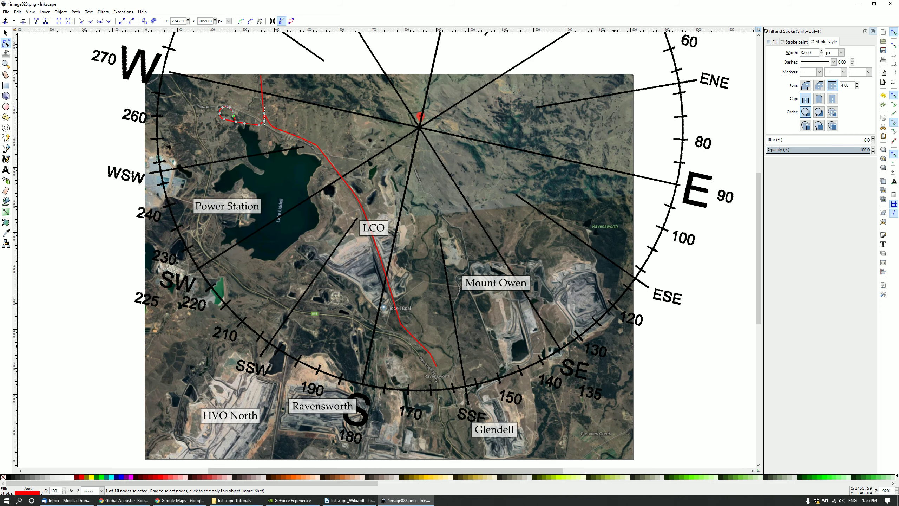
pyautogui.click(6, 33)
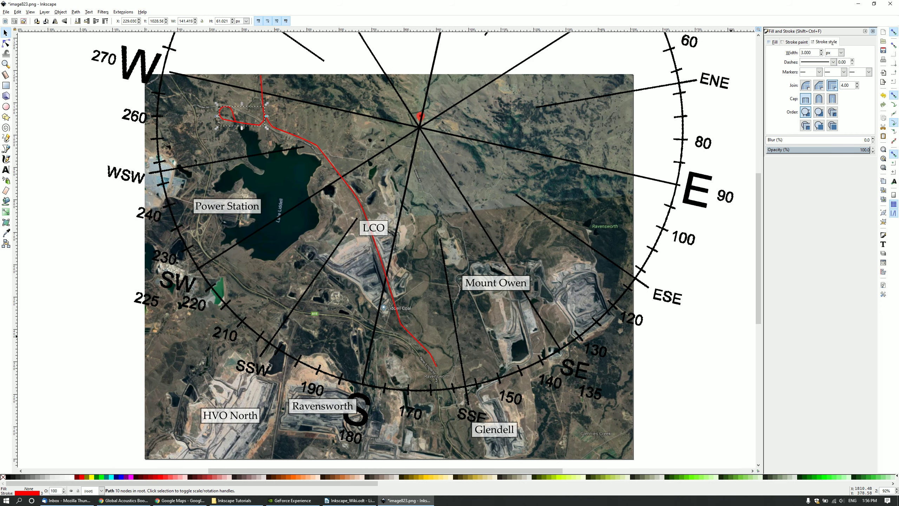
pyautogui.click(731, 336)
pyautogui.scroll(-1, 431, 355)
pyautogui.scroll(-4, 399, 292)
pyautogui.scroll(2, 398, 291)
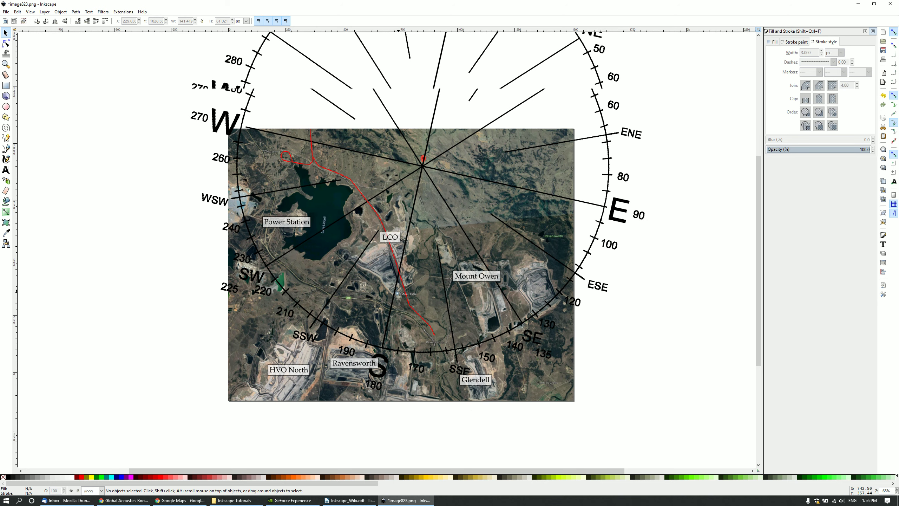
pyautogui.scroll(2, 399, 291)
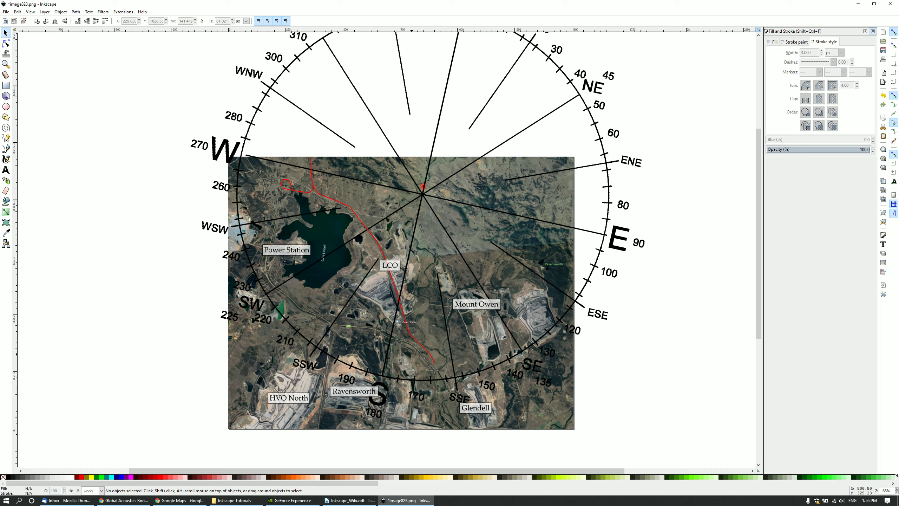
pyautogui.click(388, 265)
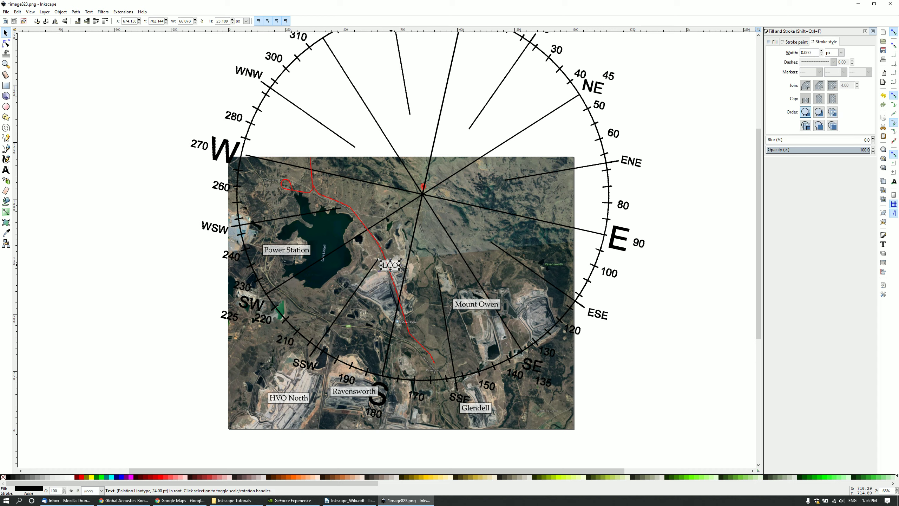
pyautogui.keyDown('shift'); pyautogui.click(391, 268); pyautogui.keyUp('shift')
pyautogui.moveTo(391, 267); pyautogui.dragTo(392, 281)
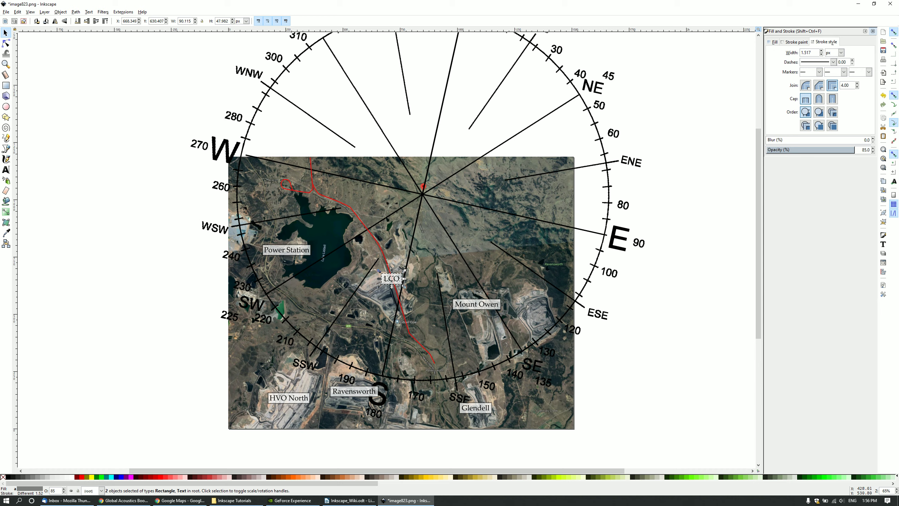
pyautogui.click(141, 219)
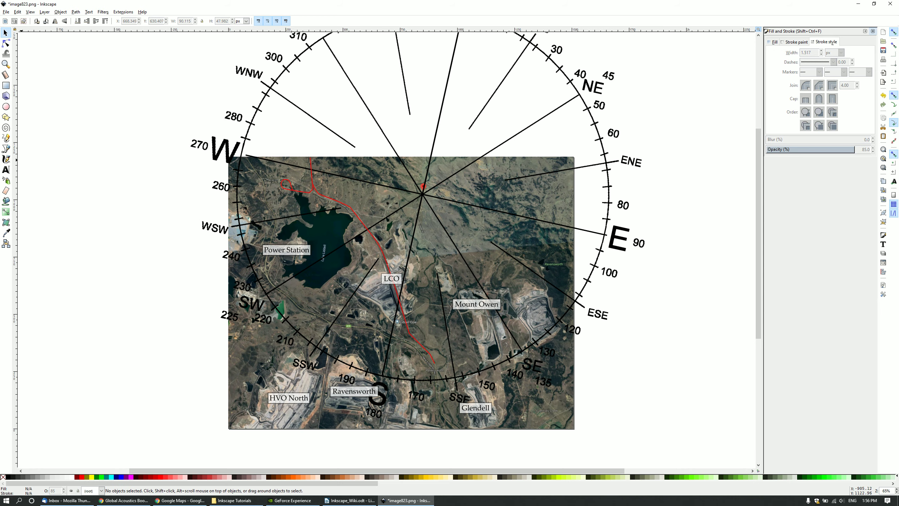
# Save the drawing, then bring up the Save As dialog.
pyautogui.click(6, 12)
pyautogui.click(14, 56)
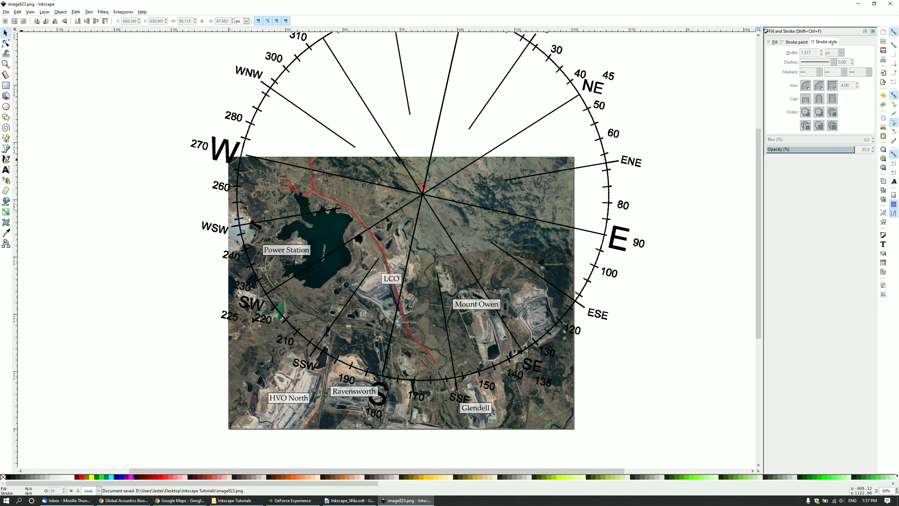
pyautogui.click(6, 11)
pyautogui.click(19, 64)
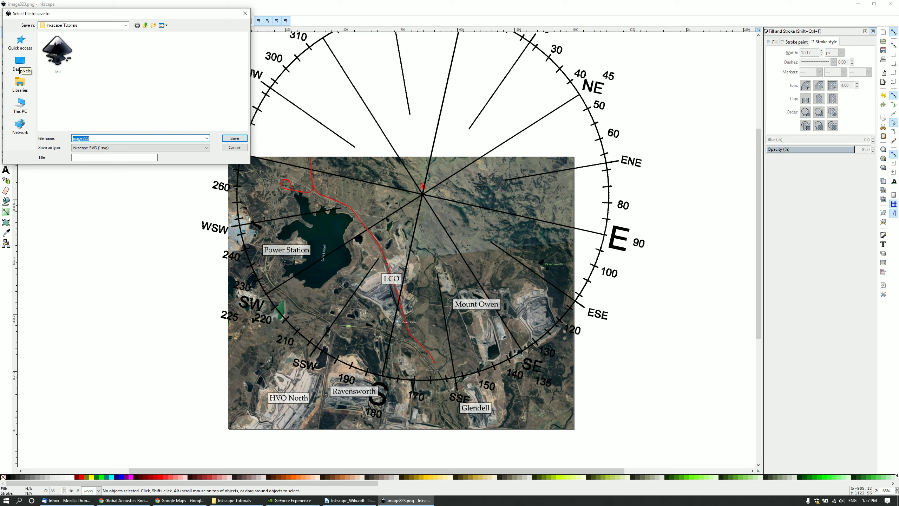
pyautogui.press('Return')
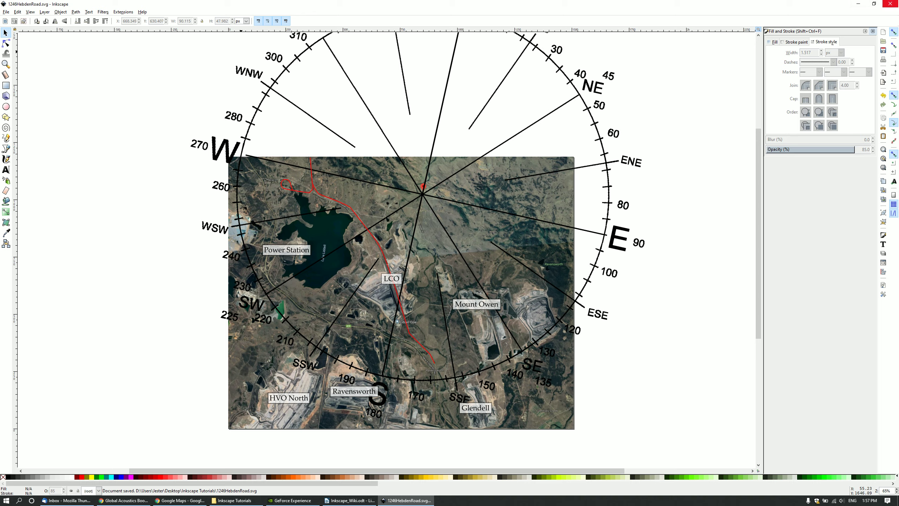
pyautogui.click(889, 4)
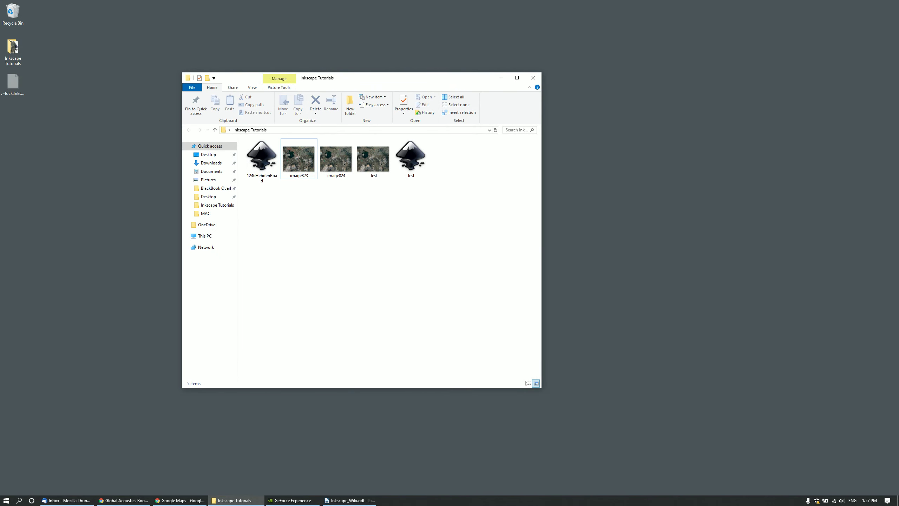
# Open image823.png from the Inkscape Tutorials folder in Photos.
pyautogui.doubleClick(298, 159)
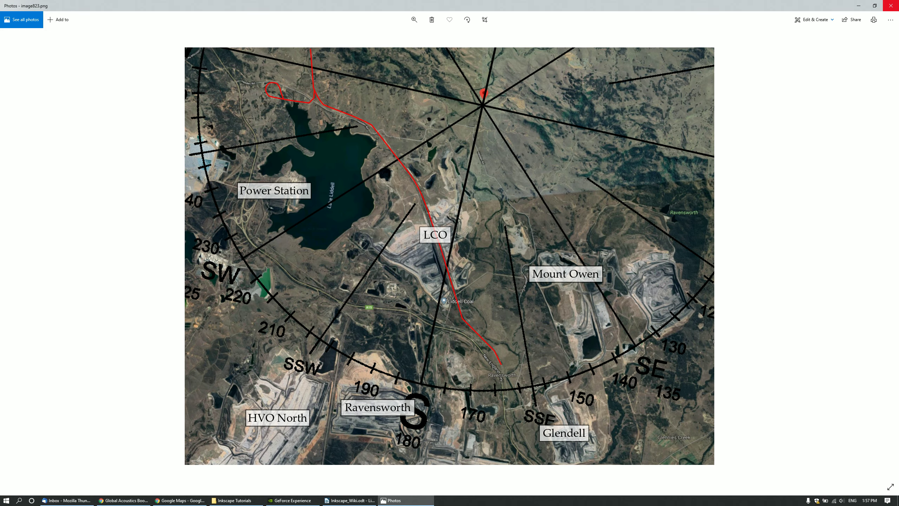
pyautogui.click(891, 6)
pyautogui.click(262, 159)
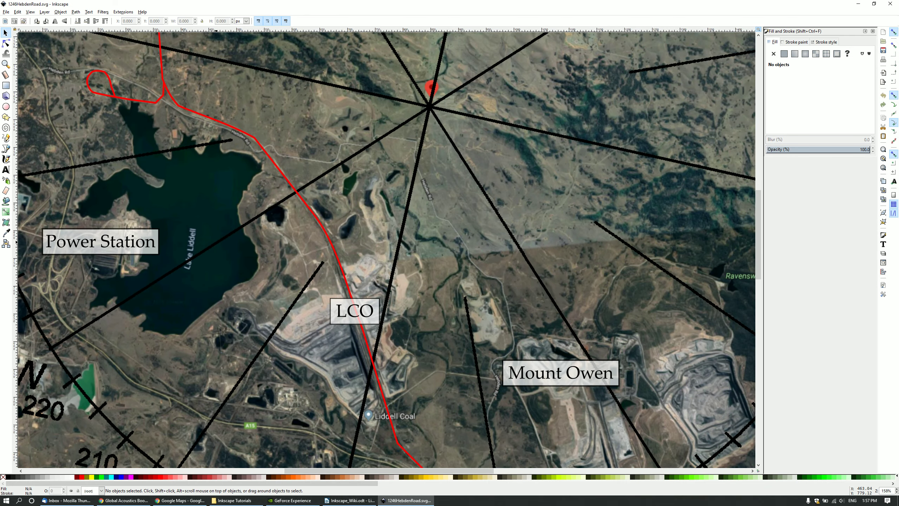
pyautogui.scroll(-2, 216, 242)
pyautogui.moveTo(247, 470); pyautogui.dragTo(211, 470)
pyautogui.scroll(-4, 229, 314)
pyautogui.scroll(4, 230, 314)
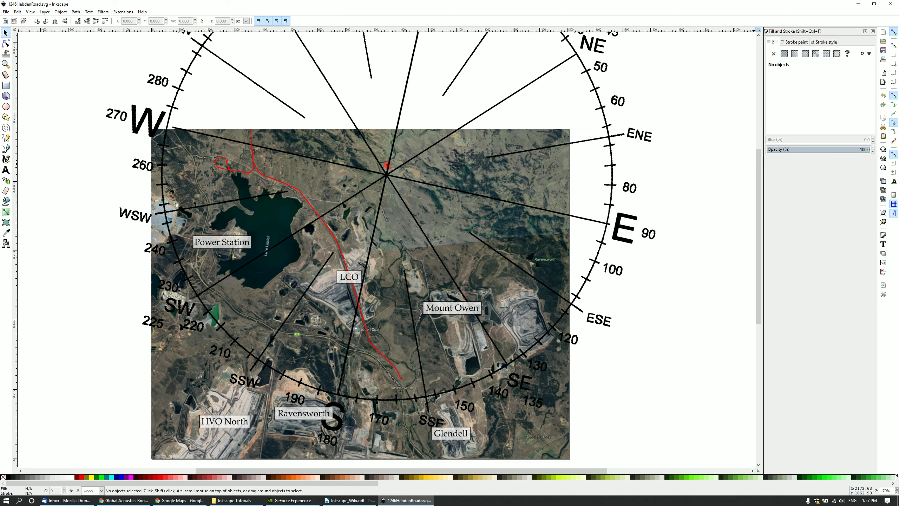
pyautogui.scroll(-4, 324, 242)
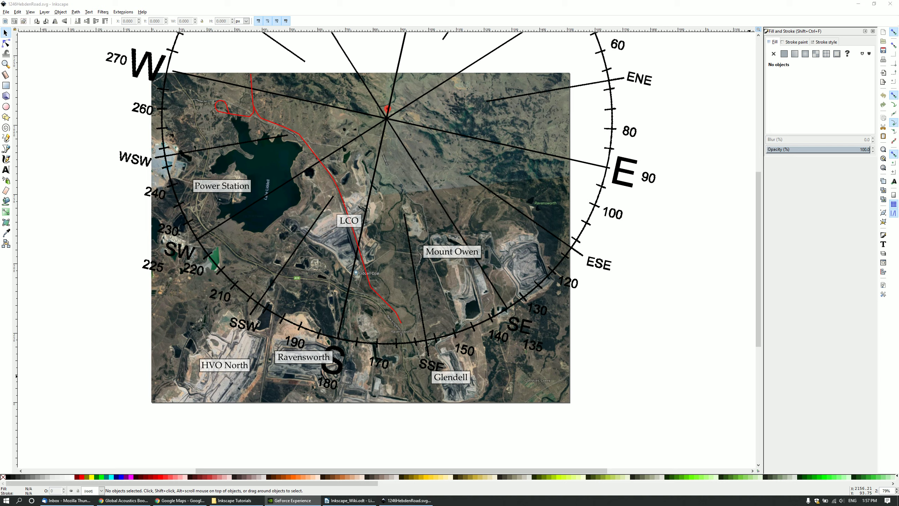
pyautogui.hotkey('alt', 'z')
pyautogui.press('Down')
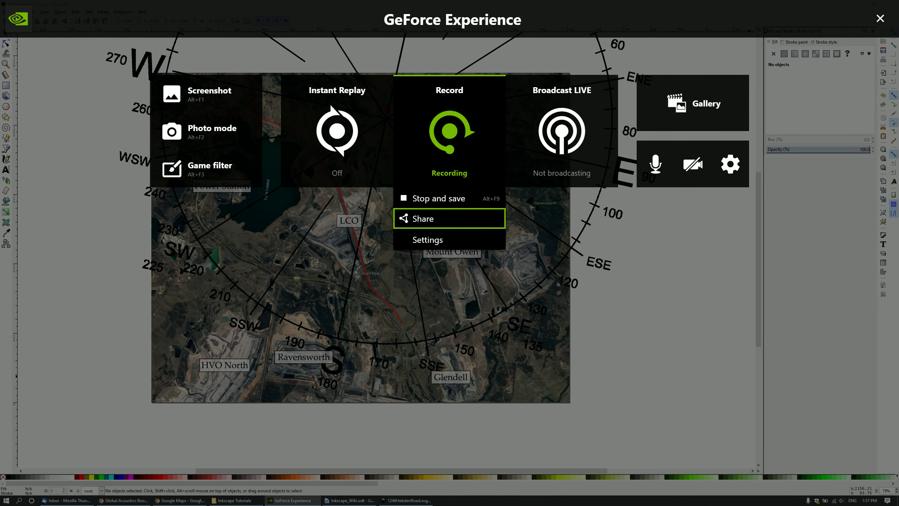